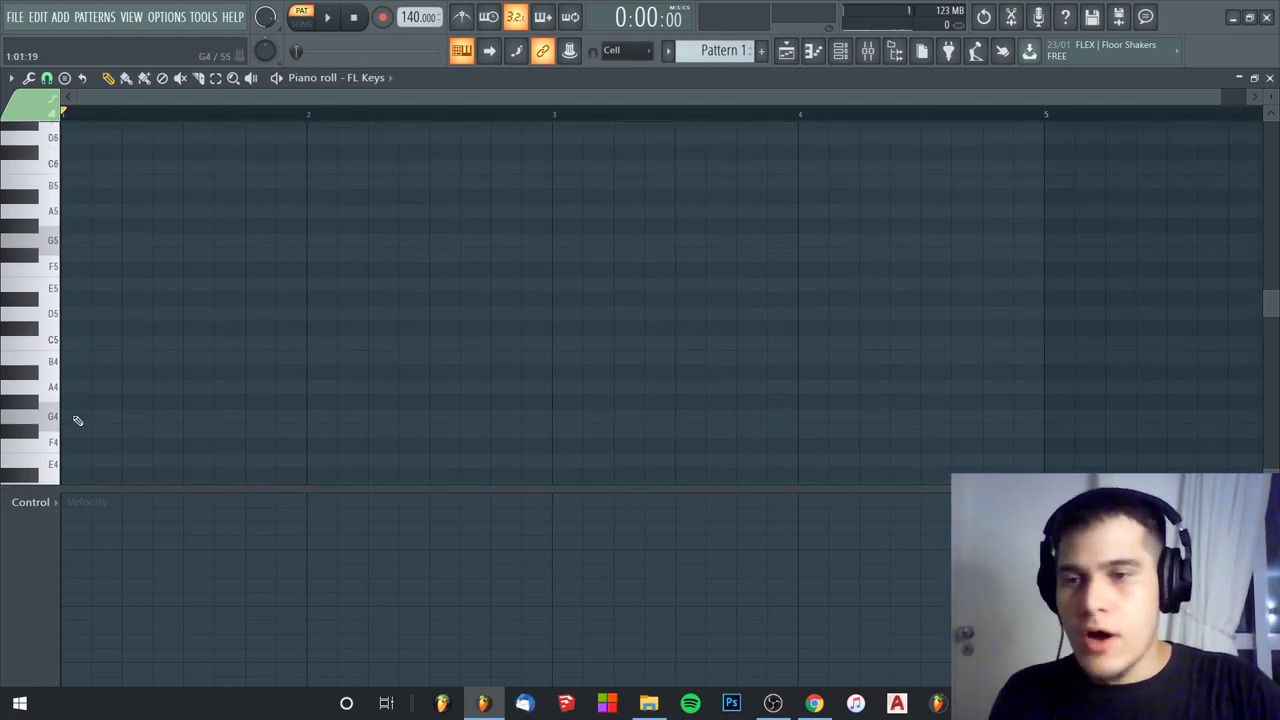
Draw one-bar notes on G4 and B4 at the start of bar 1, removing the counting note placed on A4.
click(78, 420)
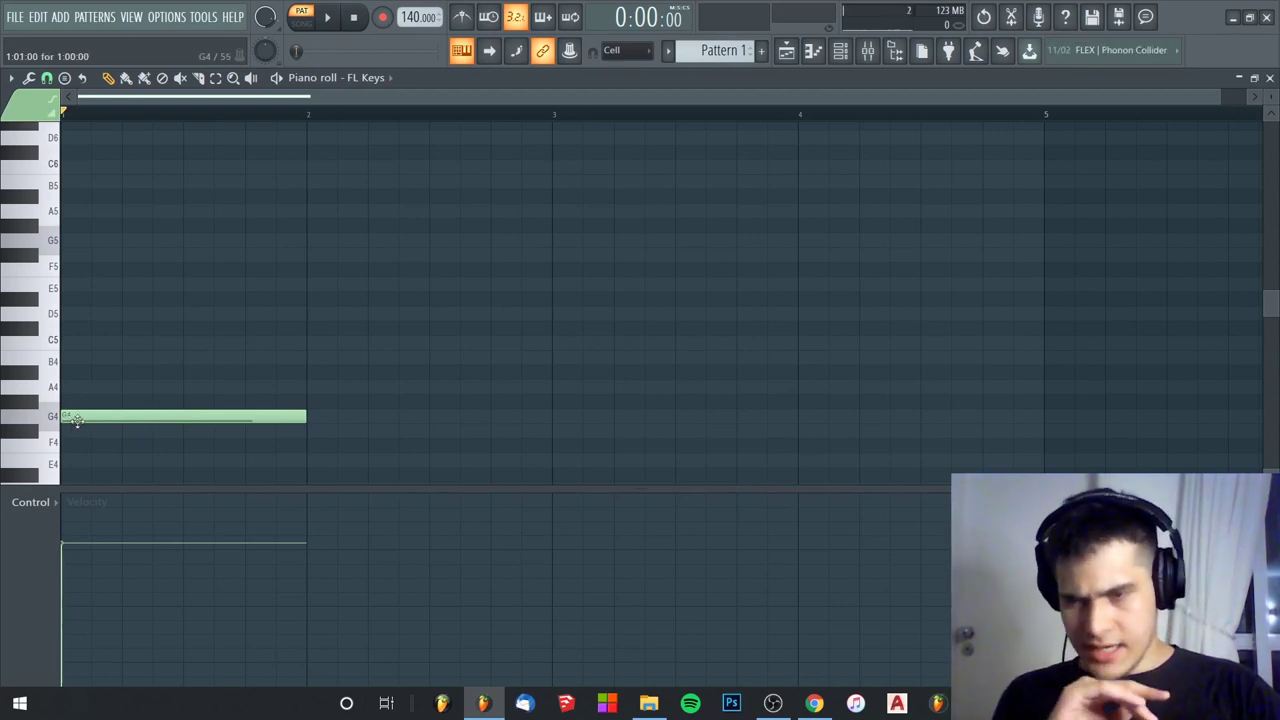
click(82, 418)
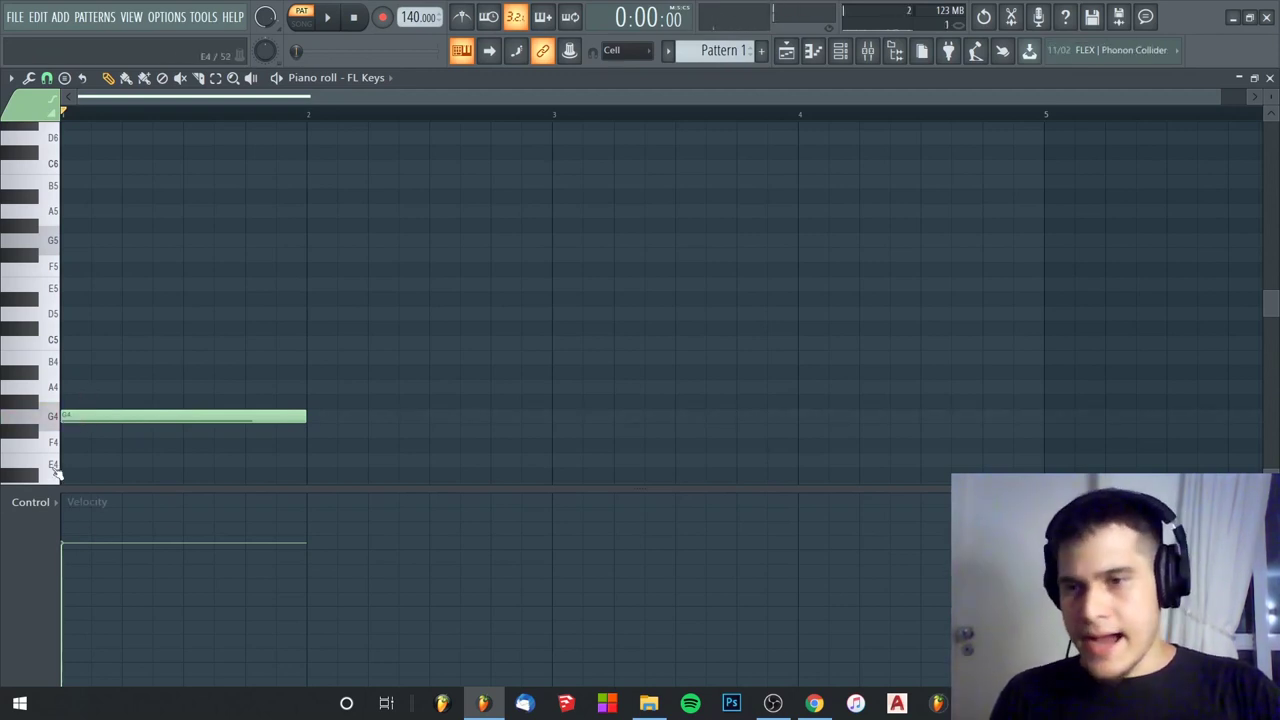
click(68, 418)
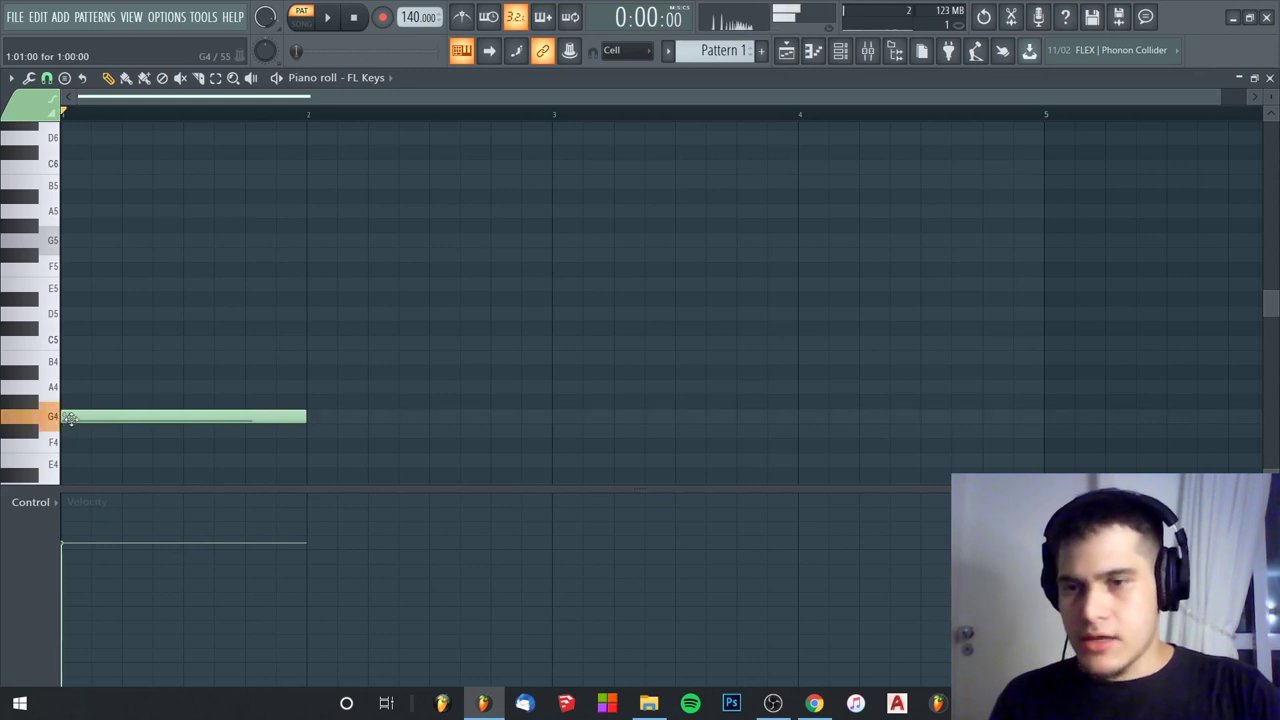
click(64, 387)
click(64, 357)
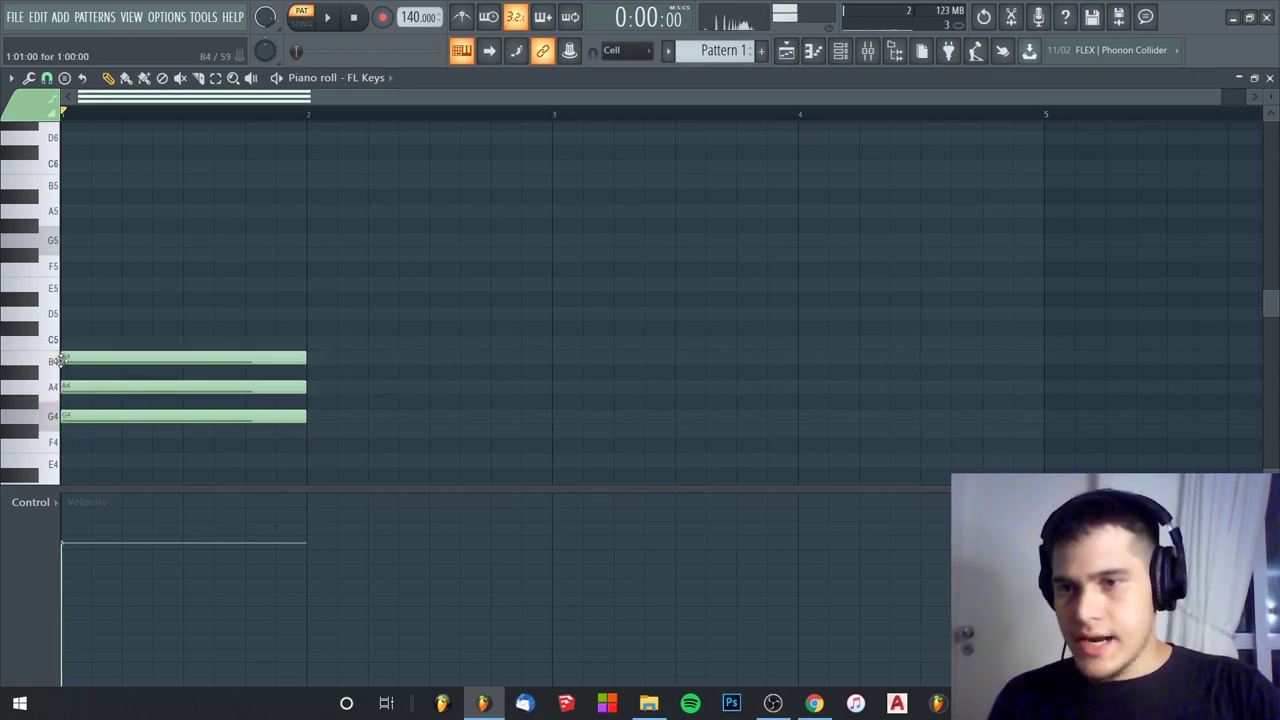
right_click(88, 386)
Stack one-bar notes on D5 and F#5 above B4, removing the counting notes placed on C5 and E5.
click(68, 340)
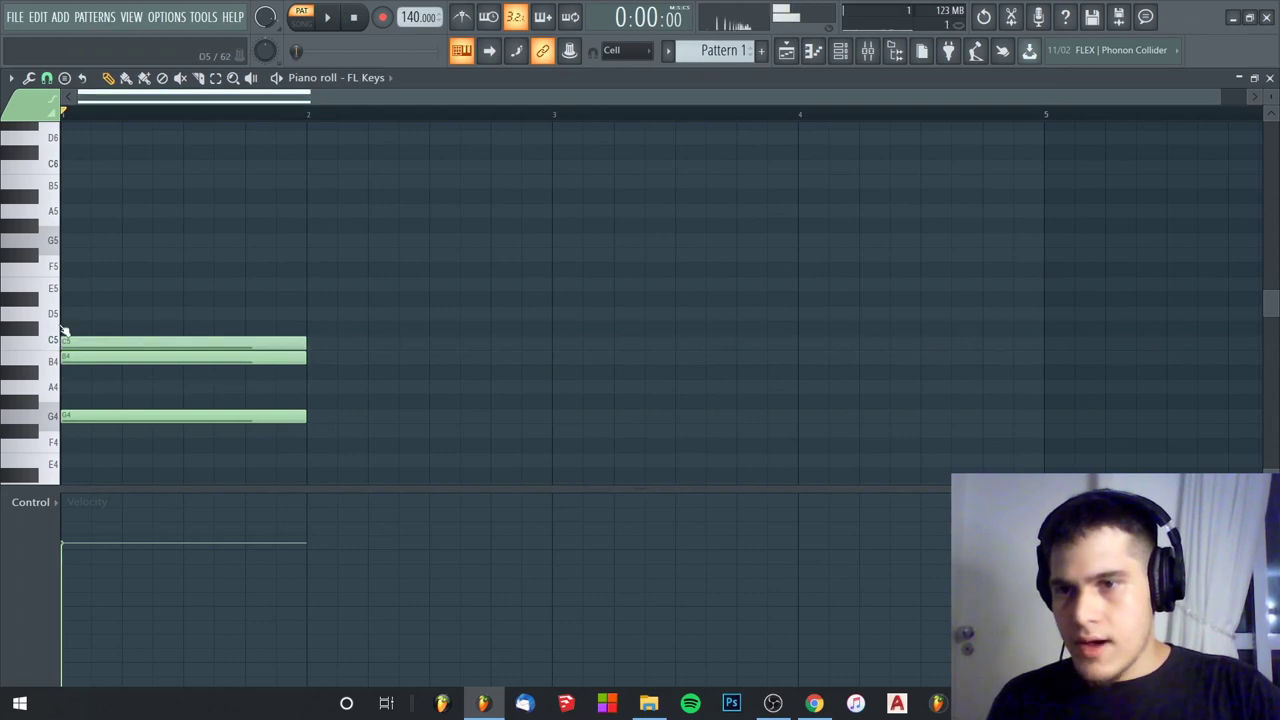
click(66, 314)
right_click(80, 341)
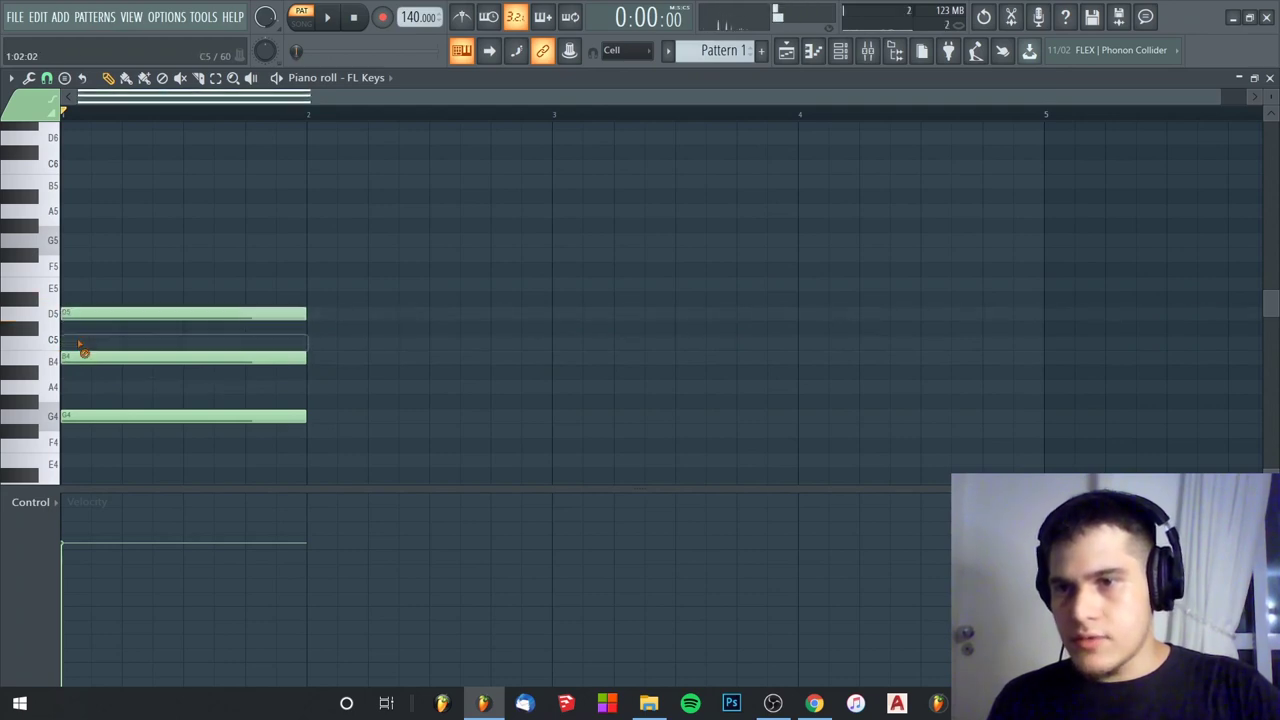
click(70, 288)
click(70, 256)
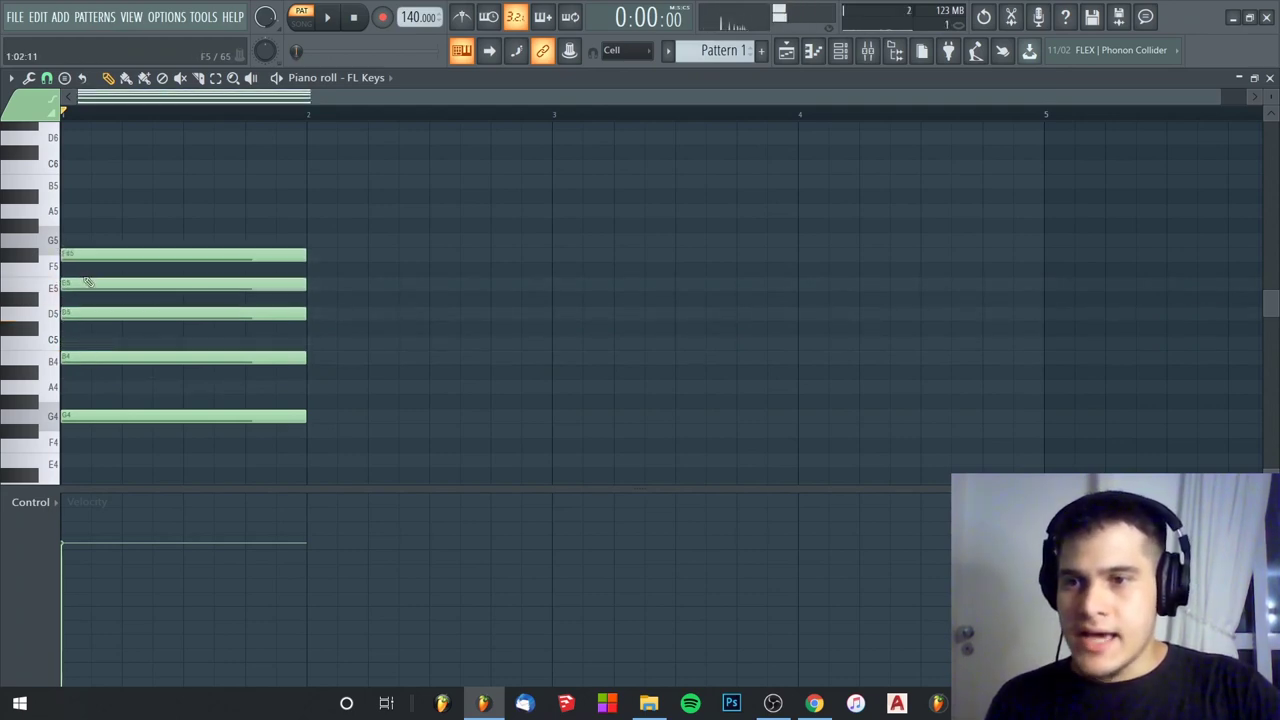
right_click(86, 286)
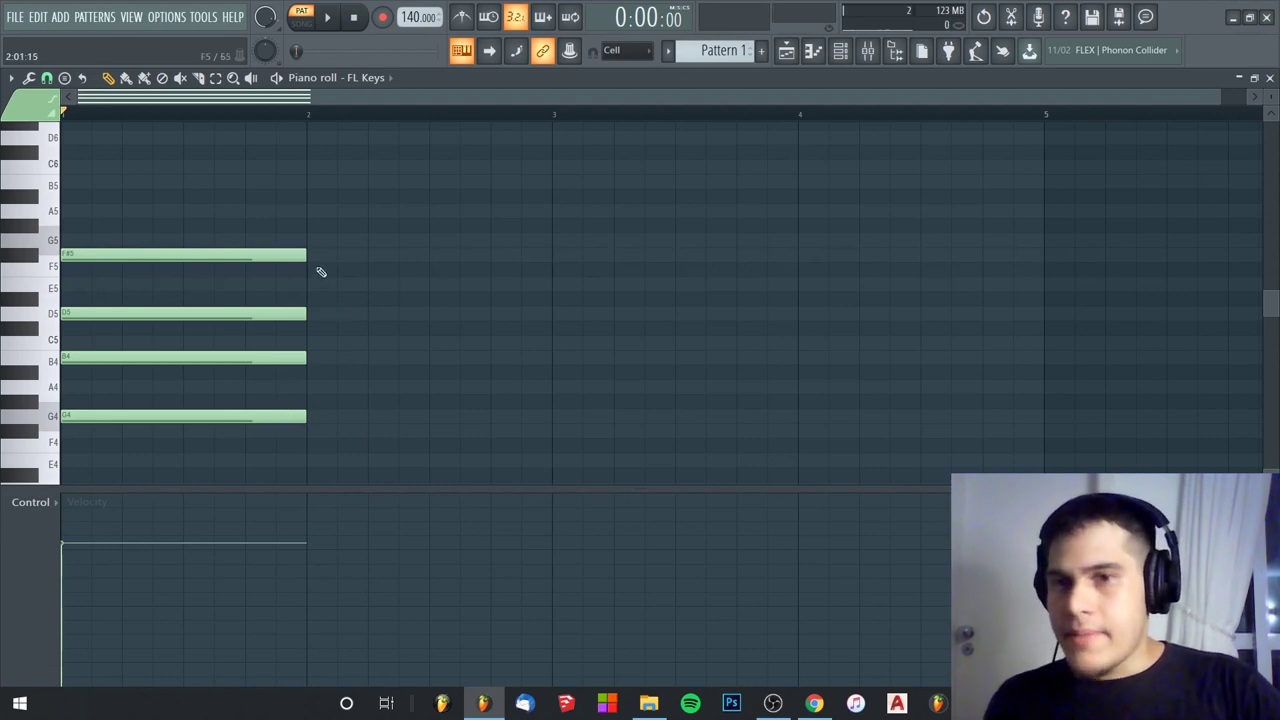
Select the F#5 note of the chord and audition F#5 on the piano keyboard.
drag(318, 273, 186, 246)
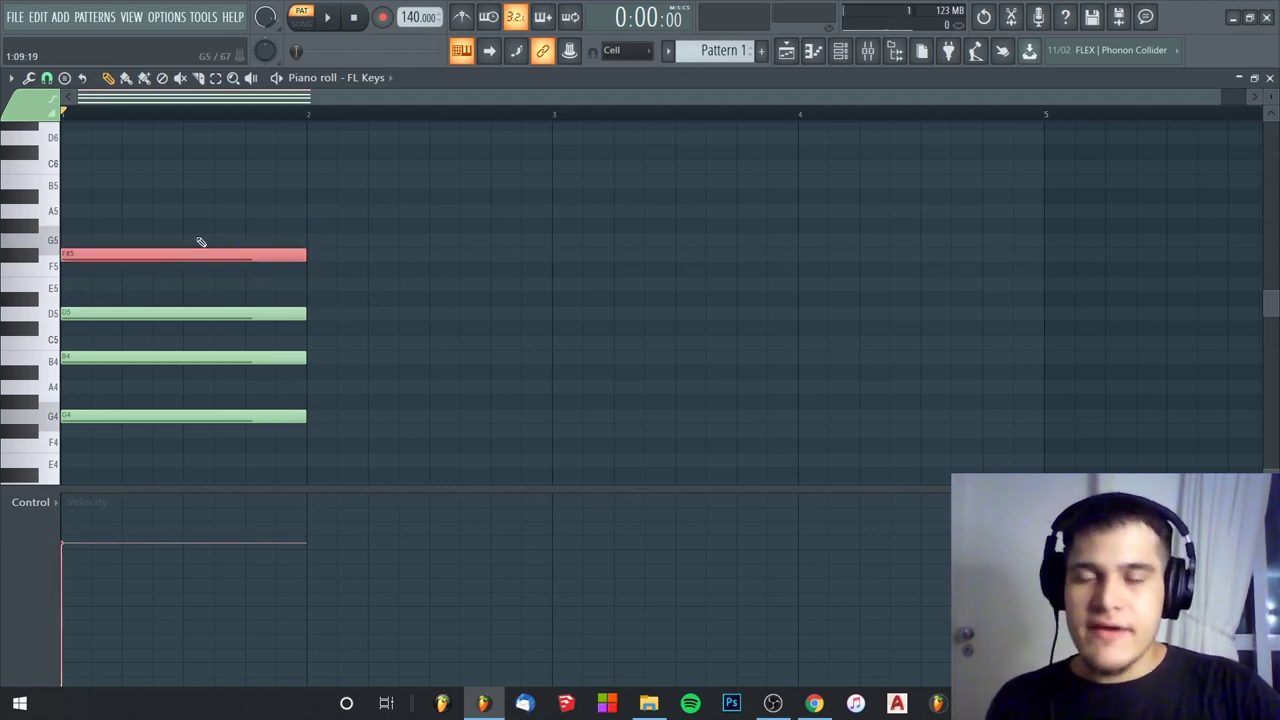
scroll(246, 260, down, 3)
scroll(183, 199, up, 2)
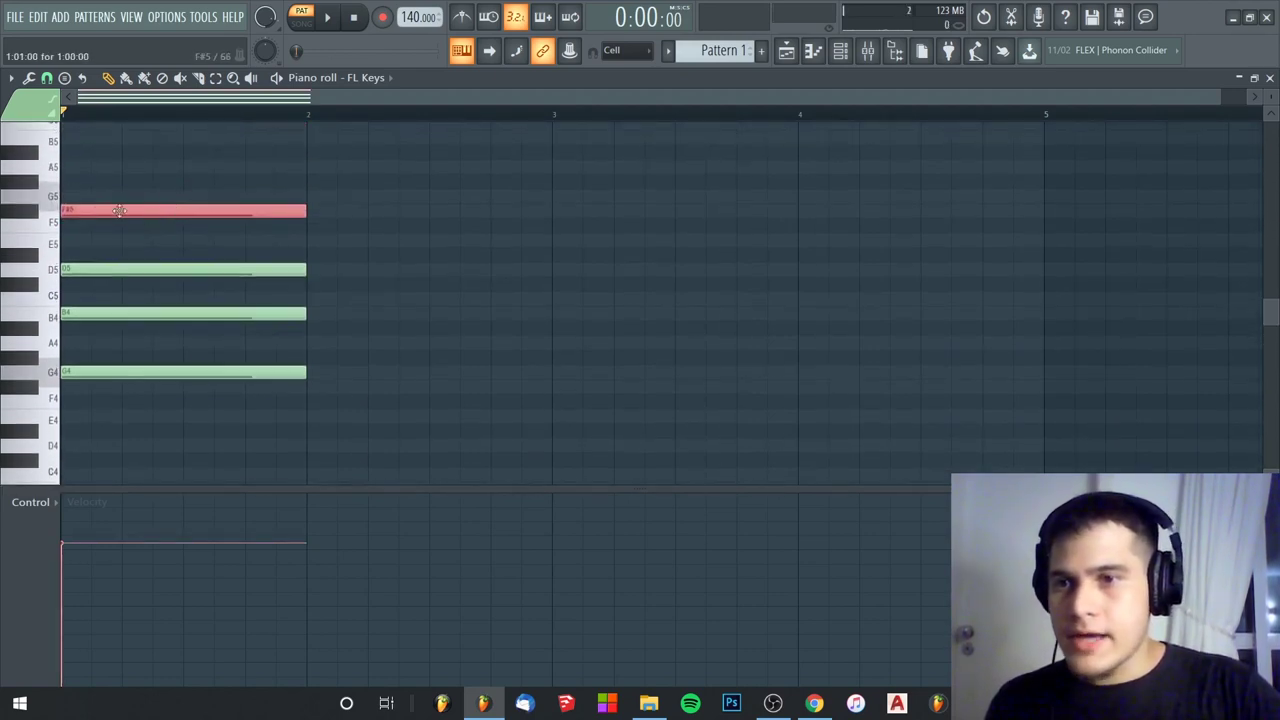
click(33, 213)
click(33, 213)
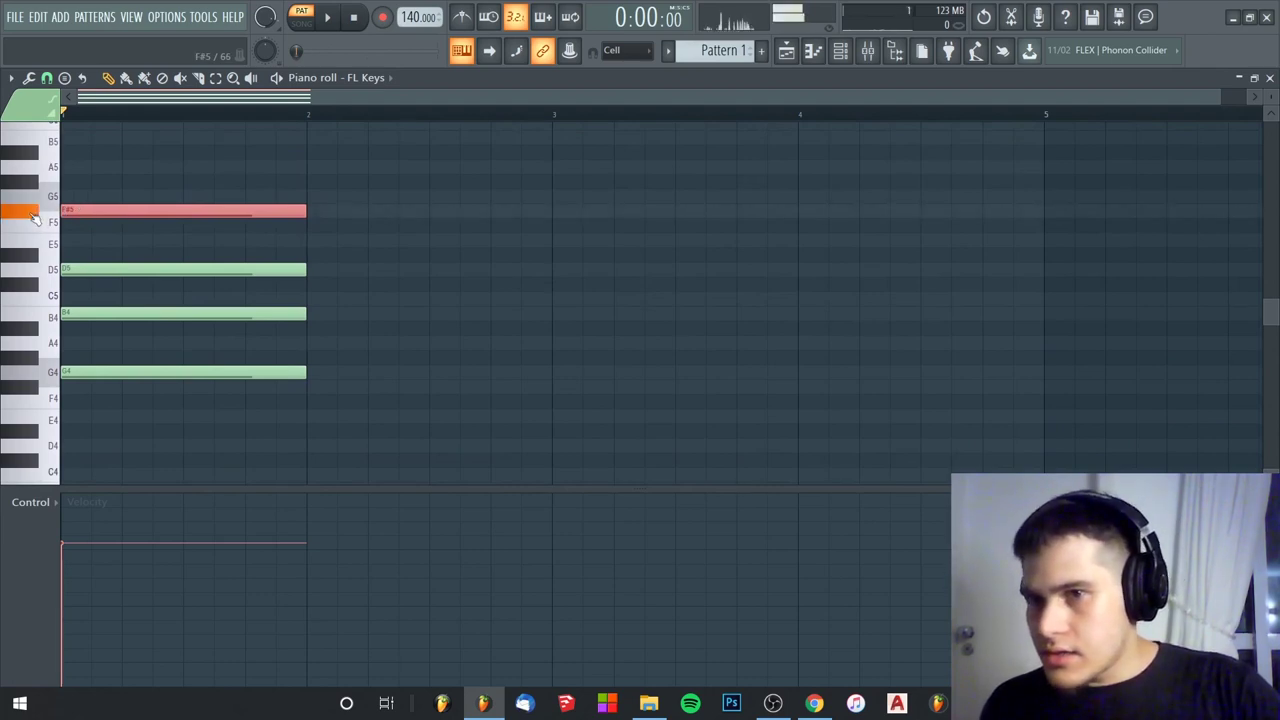
click(27, 215)
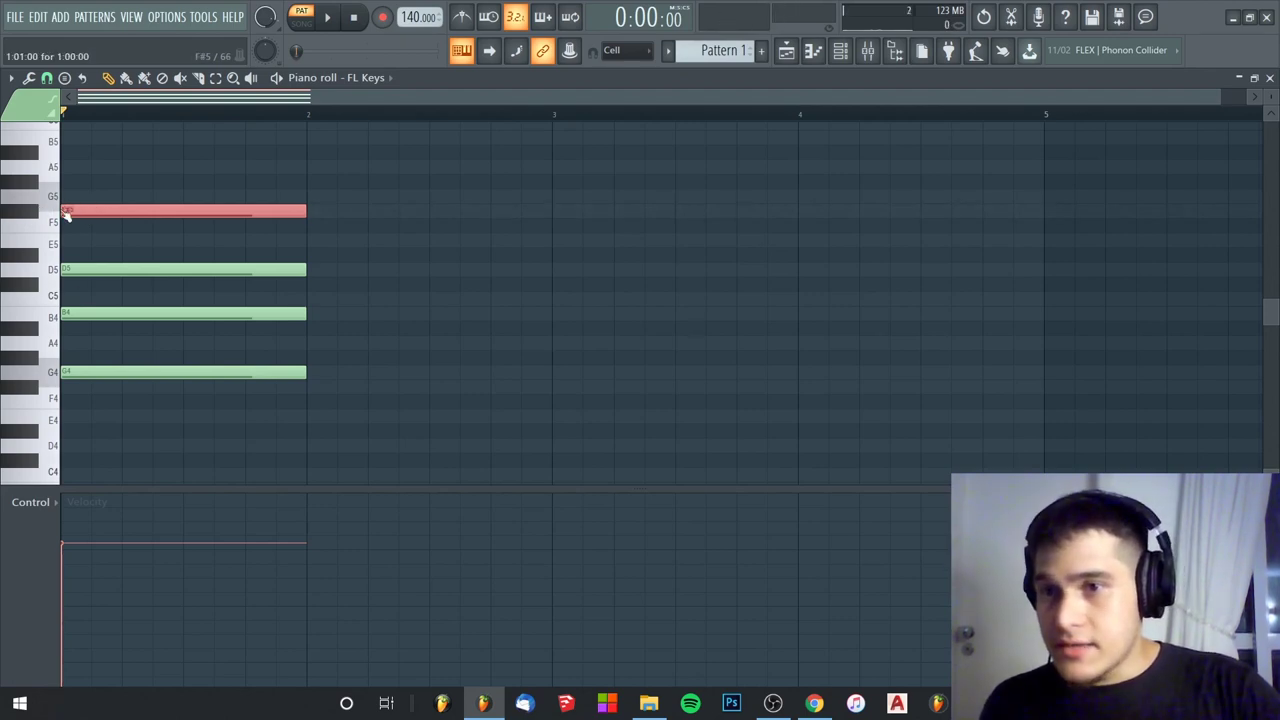
Try a one-bar F#4 note directly below G4, one octave under the seventh, and delete it.
scroll(68, 325, down, 3)
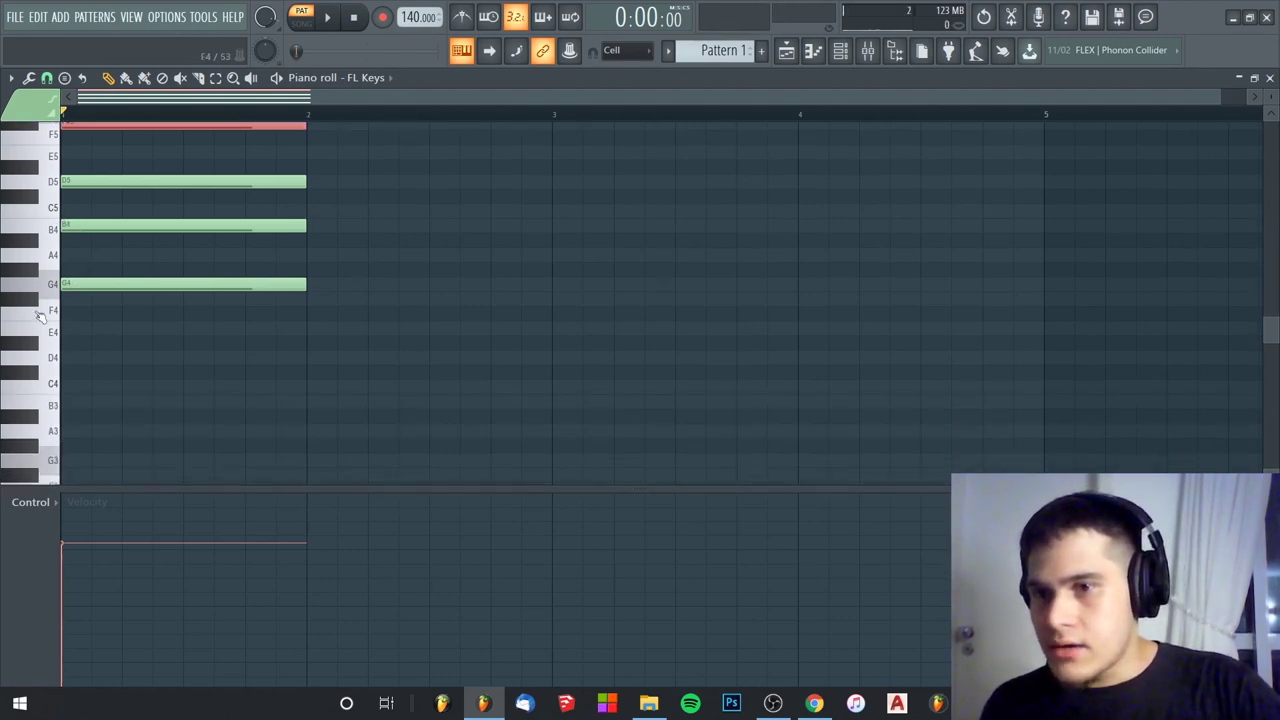
click(35, 303)
click(68, 300)
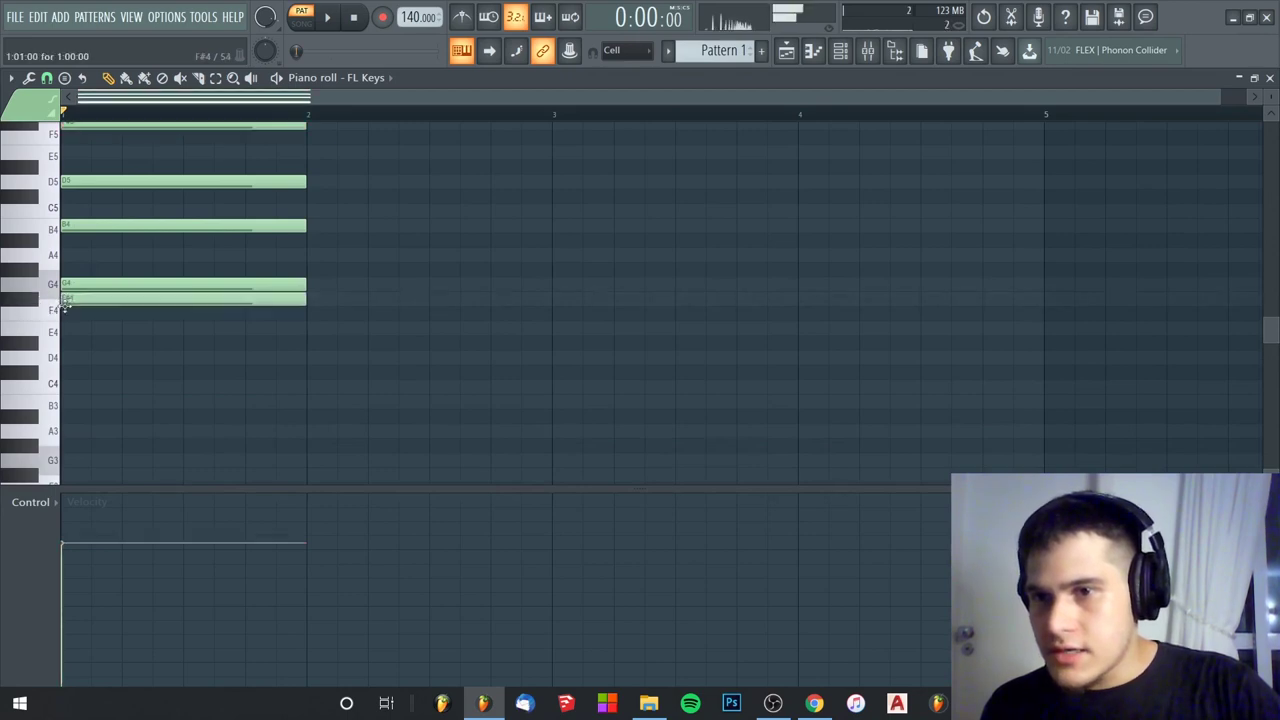
right_click(87, 303)
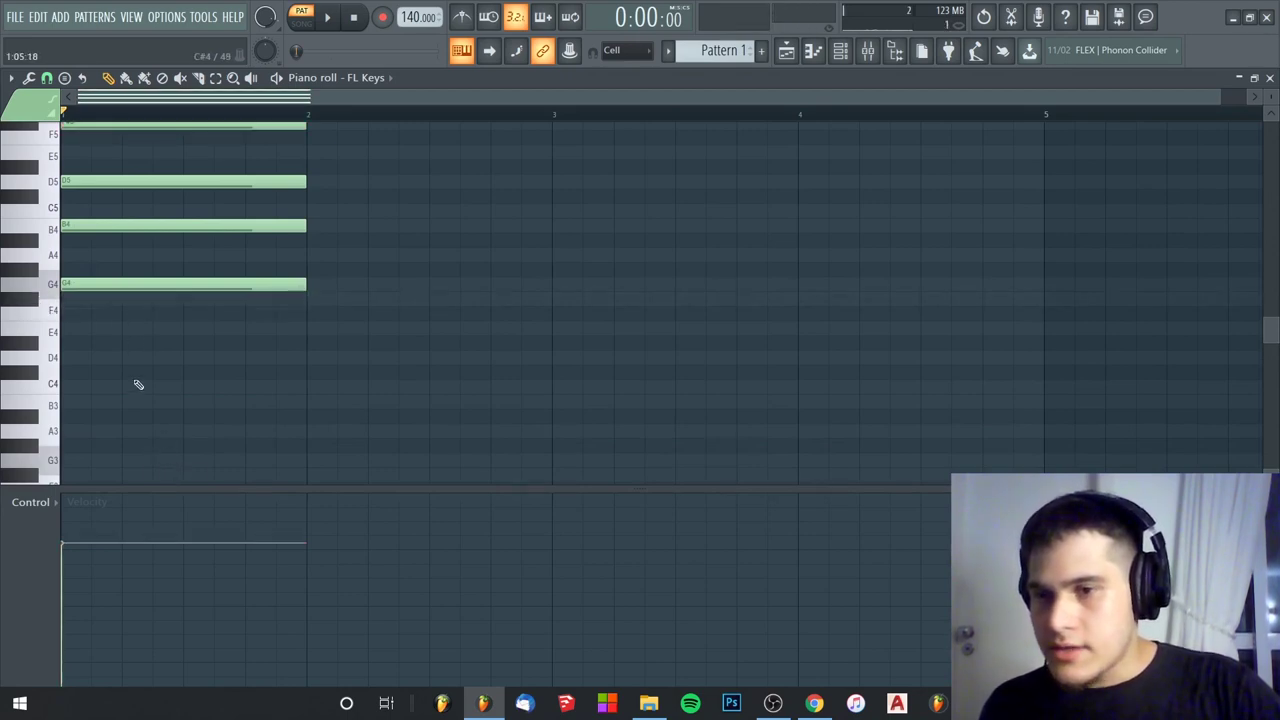
Audition F#3 and try a one-bar F#3 note at bar 1, two octaves below the chord's seventh.
scroll(136, 382, down, 4)
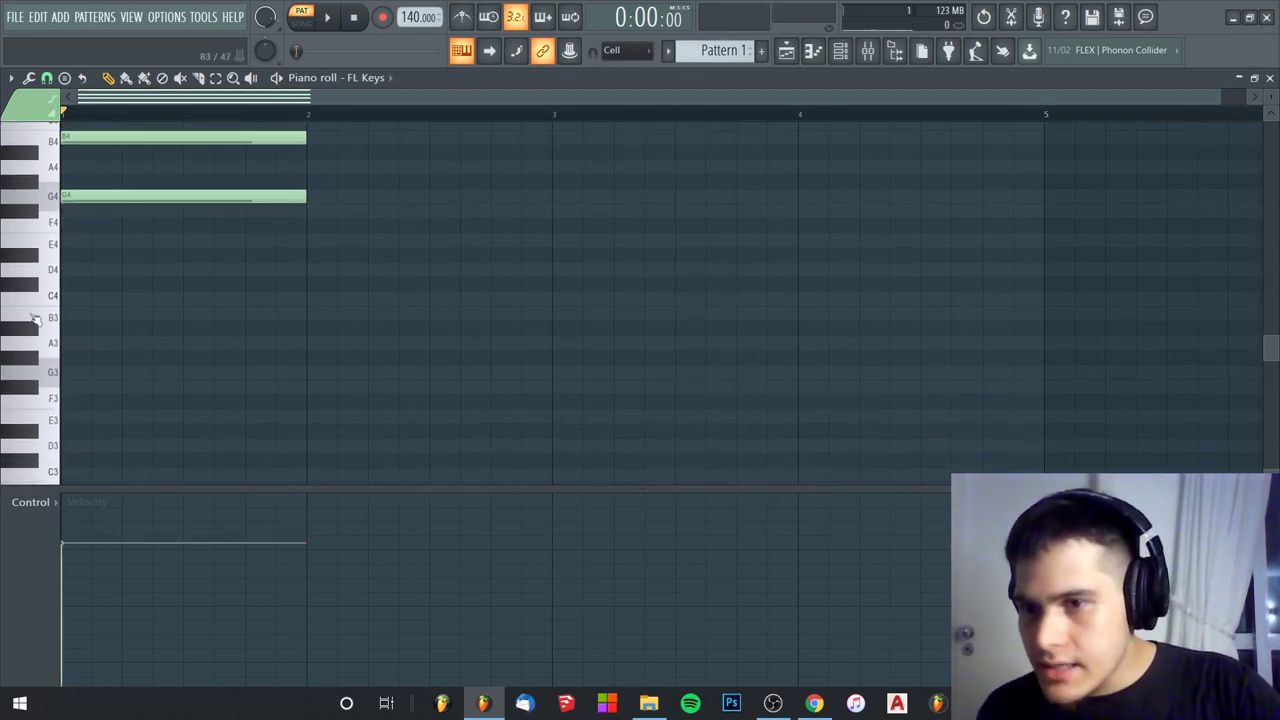
click(30, 396)
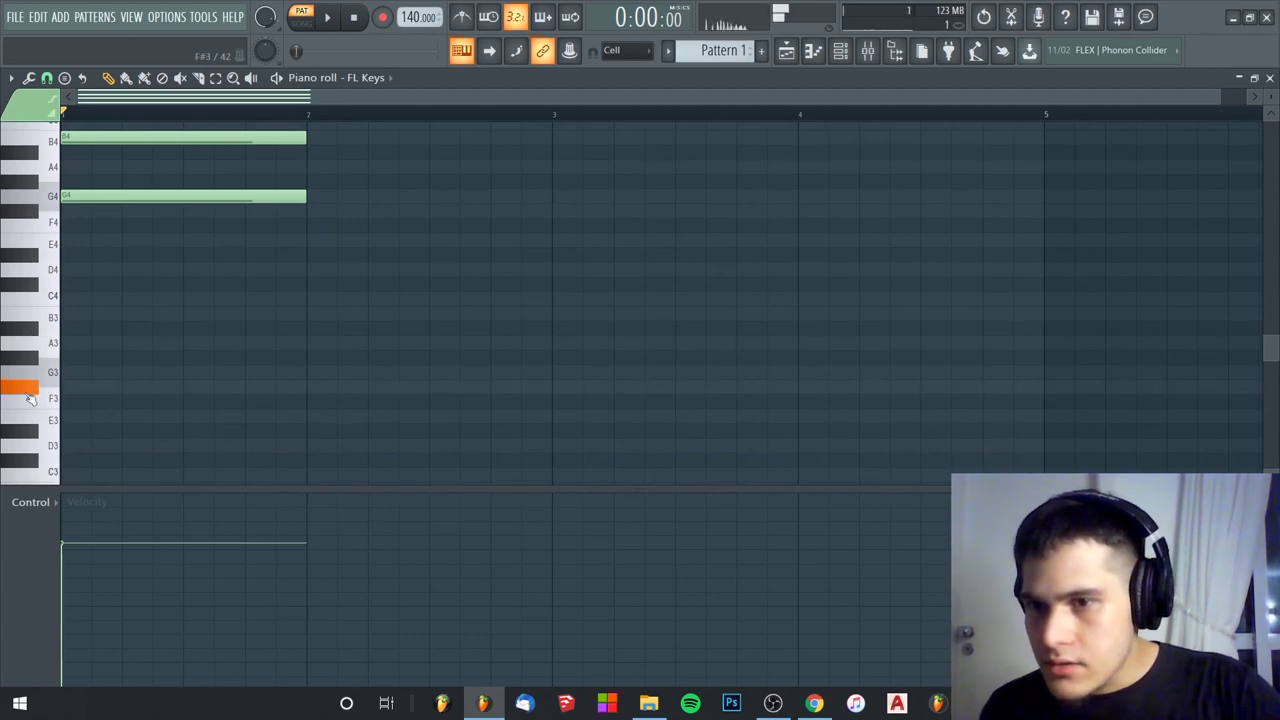
scroll(64, 387, up, 4)
scroll(167, 240, down, 4)
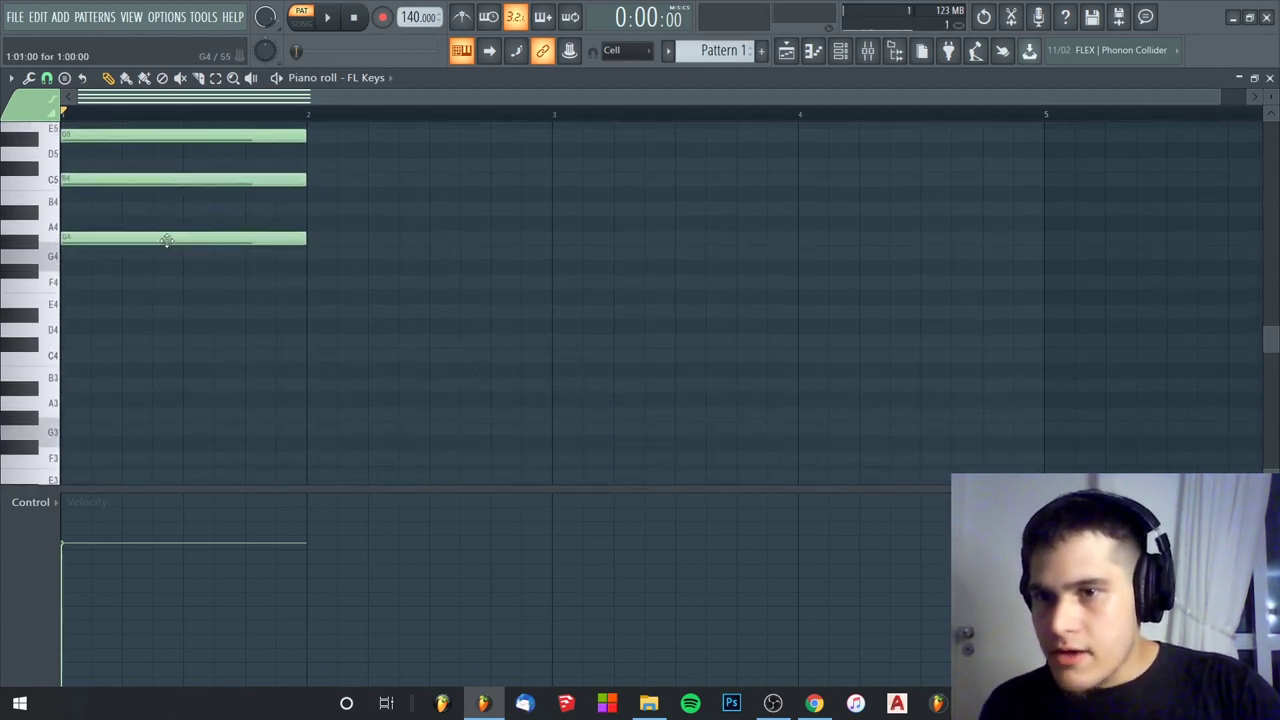
click(72, 392)
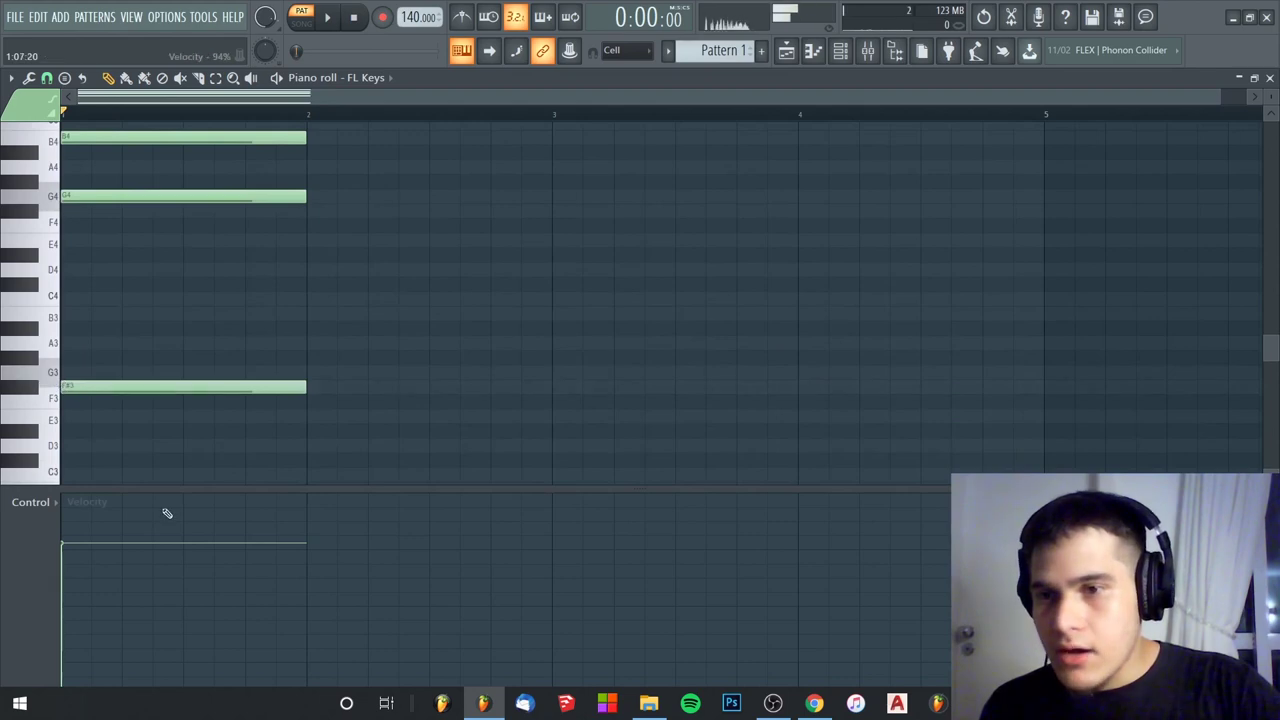
scroll(105, 390, up, 5)
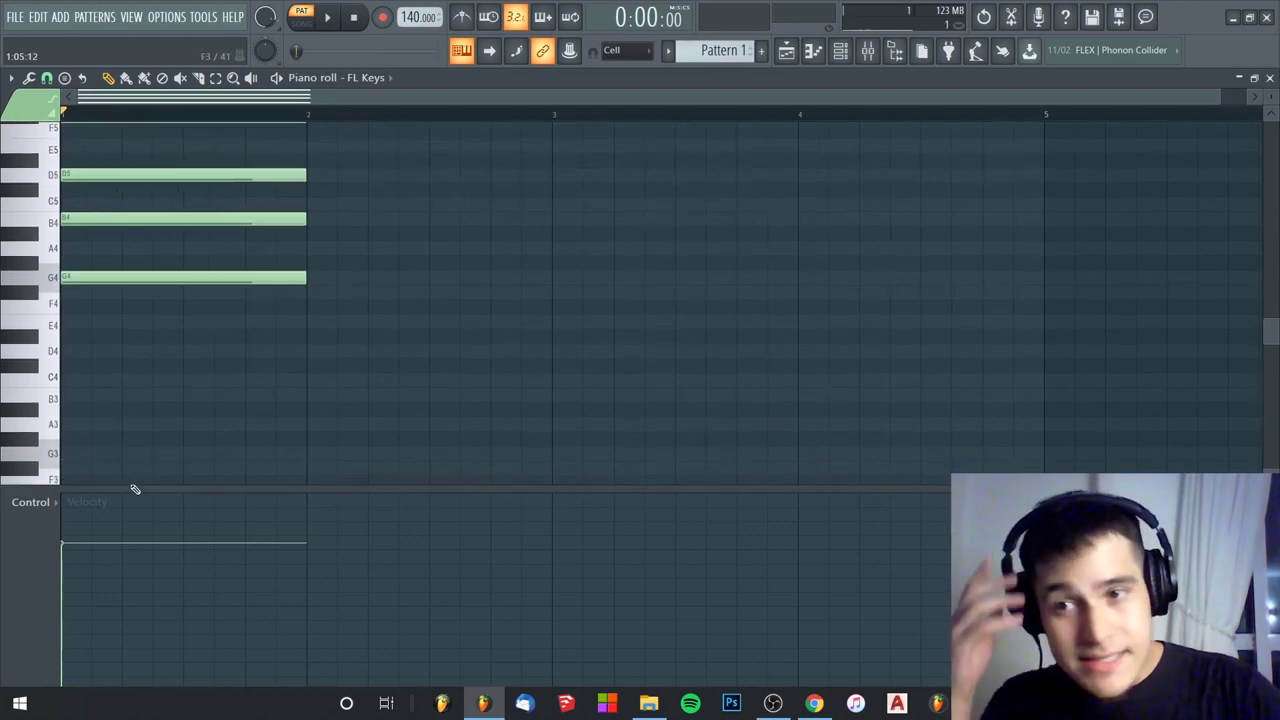
Raise the F#5 note one octave to F#6 and play back the chord.
click(145, 333)
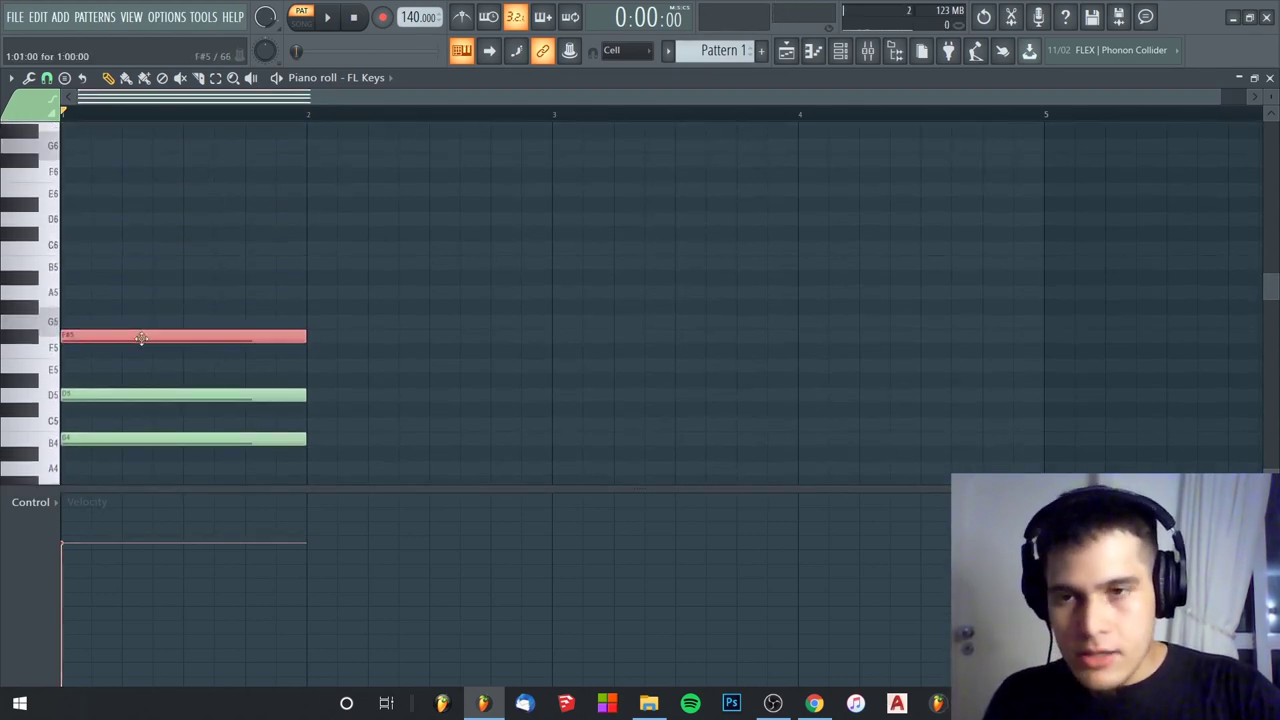
scroll(143, 340, down, 2)
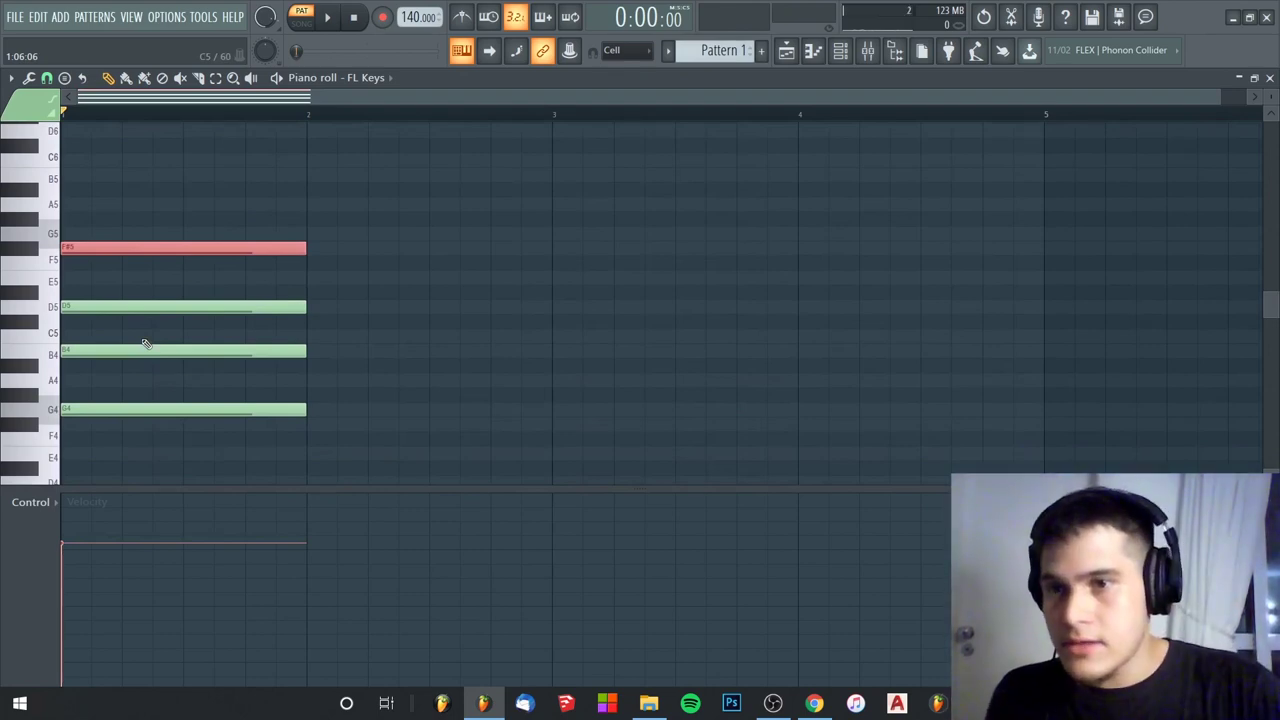
scroll(145, 344, up, 3)
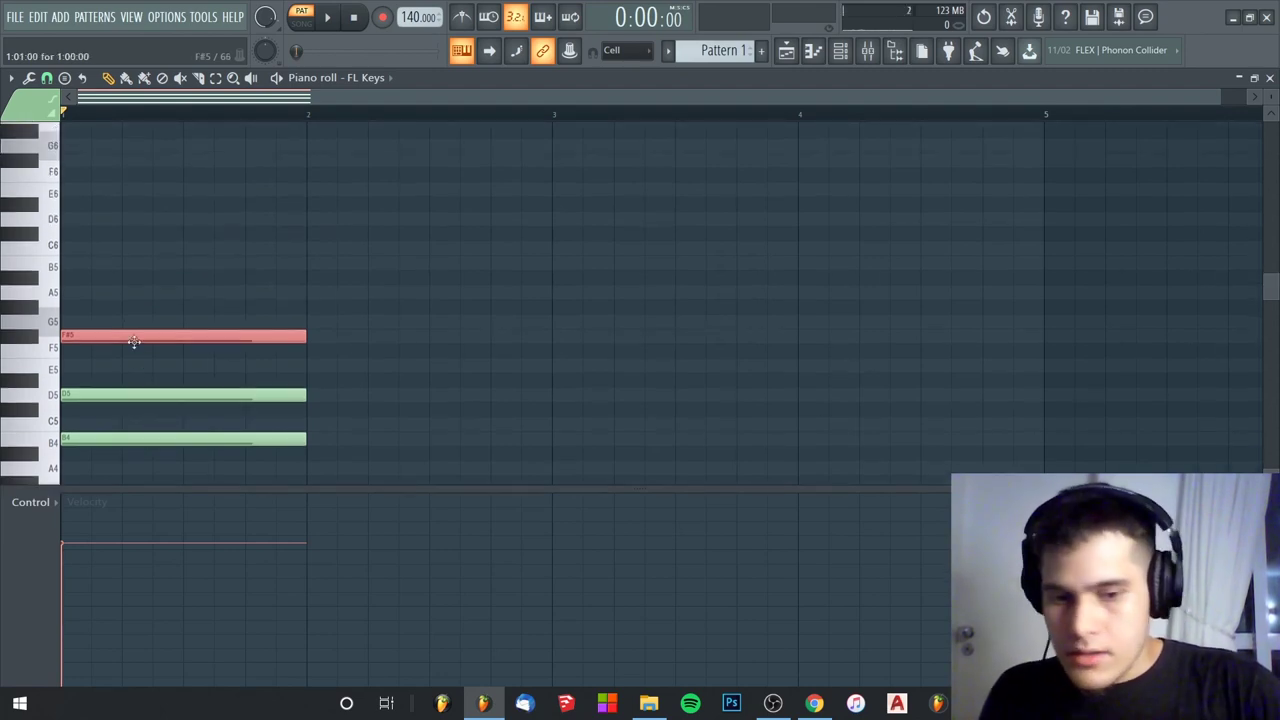
key(ctrl+Up)
scroll(114, 352, up, 4)
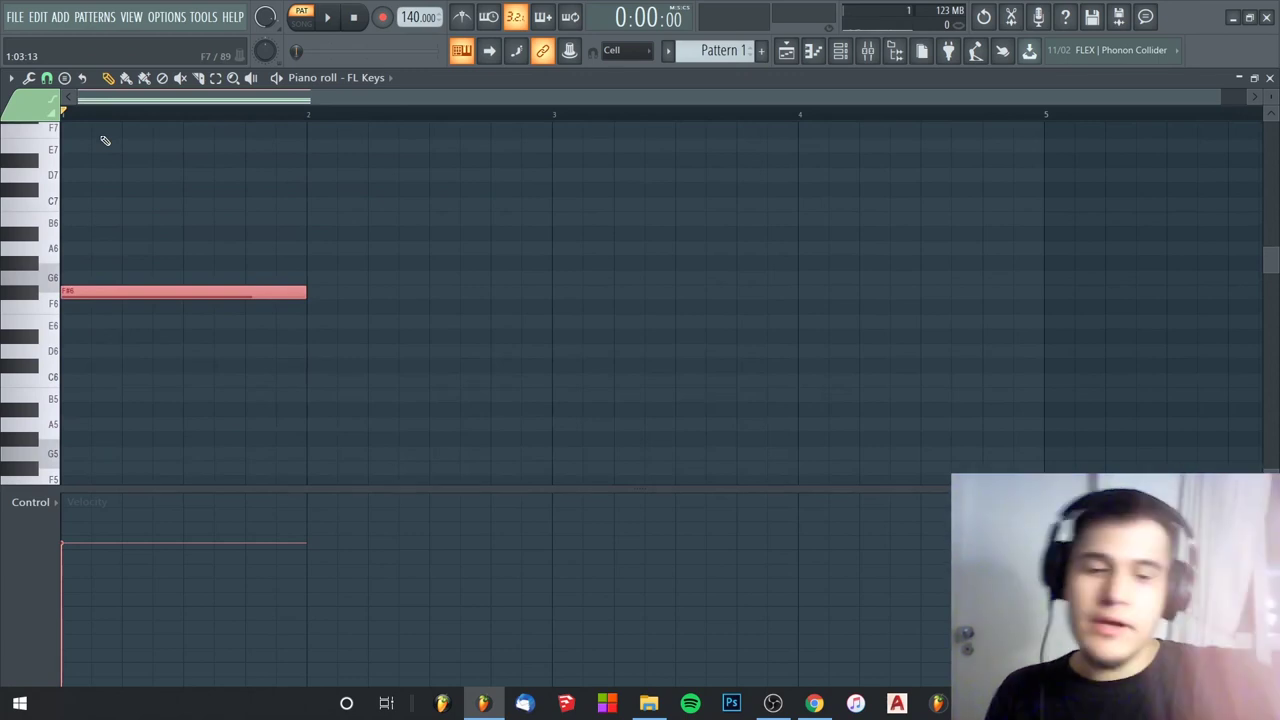
scroll(131, 289, down, 2)
scroll(71, 262, up, 4)
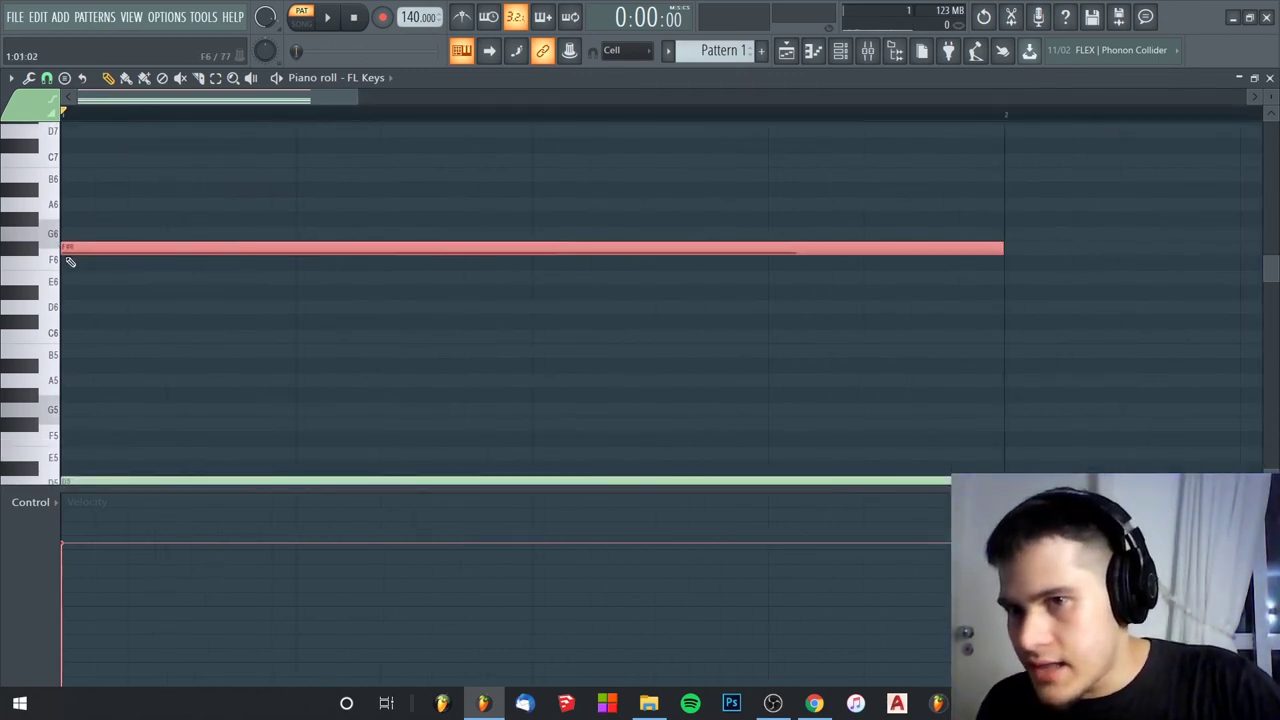
scroll(71, 260, down, 4)
key(space)
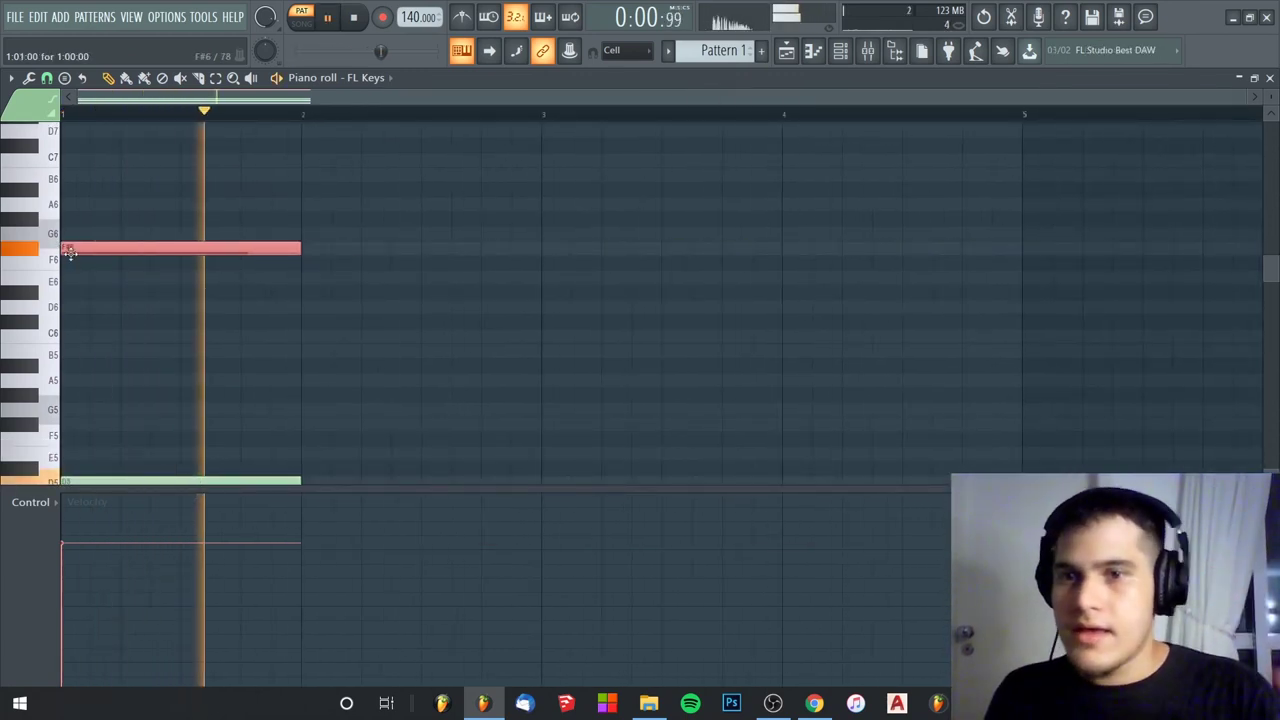
key(space)
scroll(74, 258, down, 4)
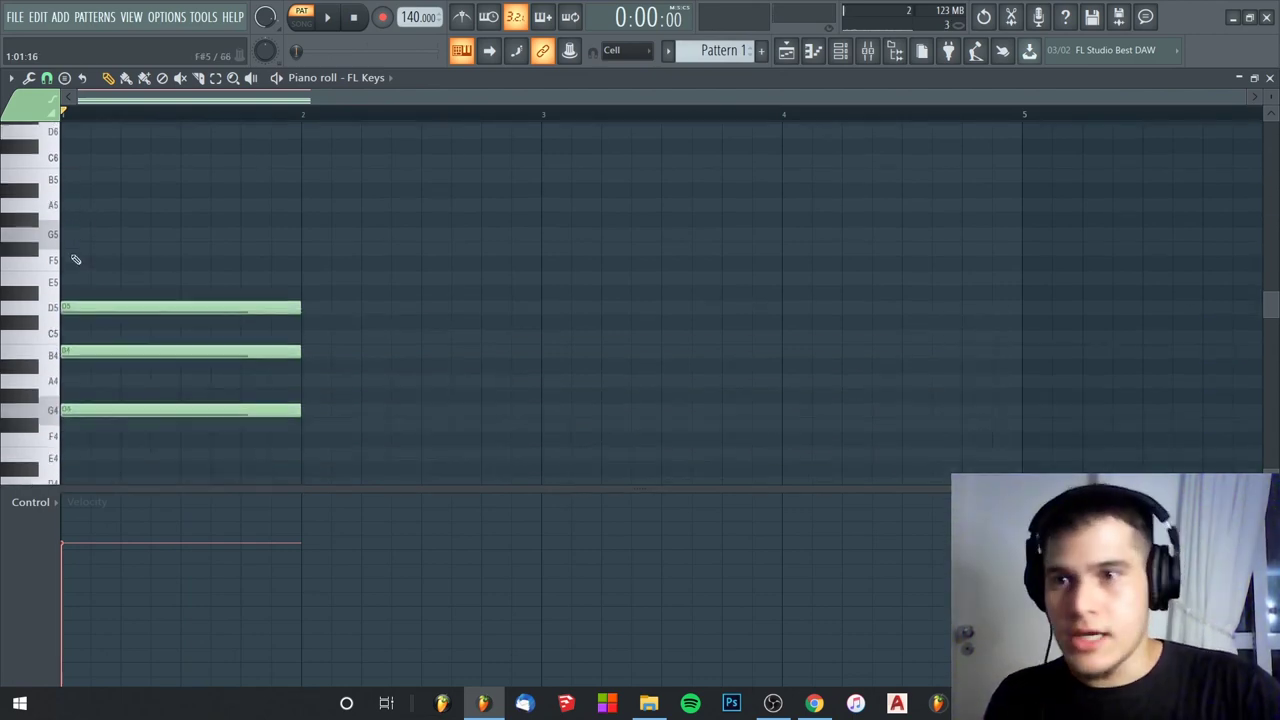
Lower the F#6 note one octave back to F#5.
scroll(84, 253, up, 3)
key(ctrl+Down)
scroll(88, 252, down, 4)
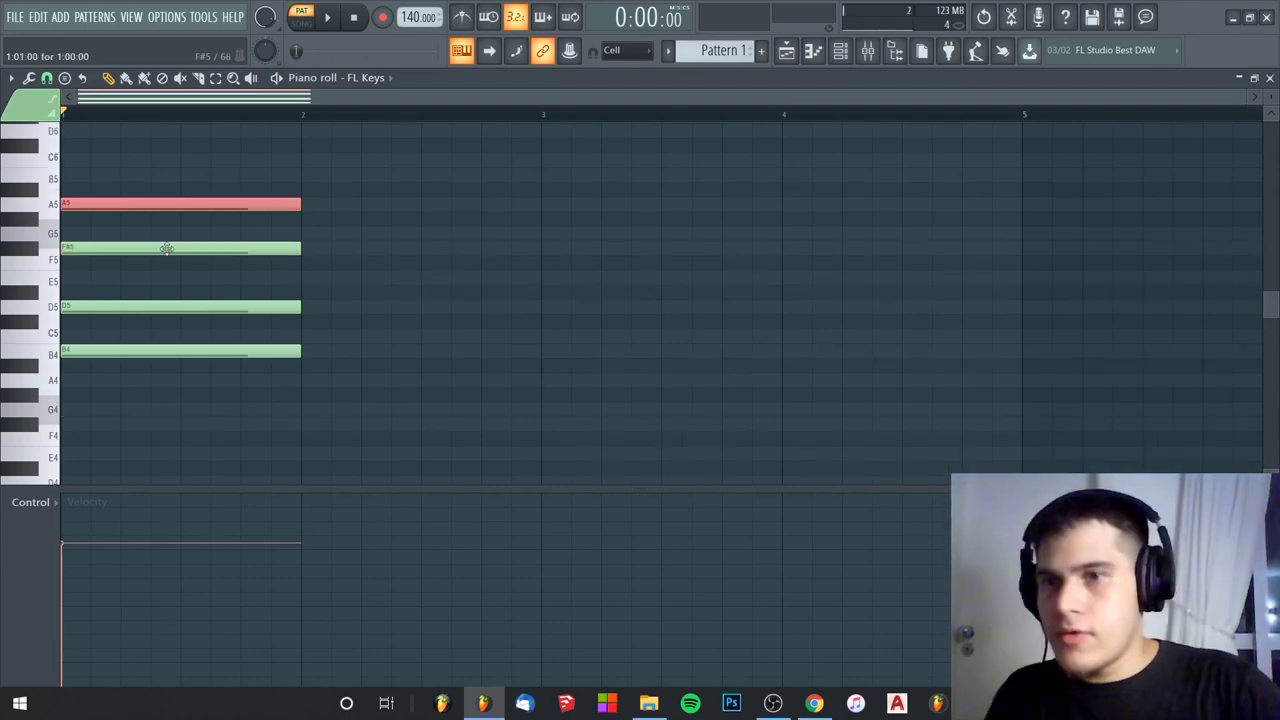
Try the A5 note of the B4, D5, F#5, A5 chord two octaves lower at A3 and play the chord.
key(ctrl+Down)
key(ctrl+Down)
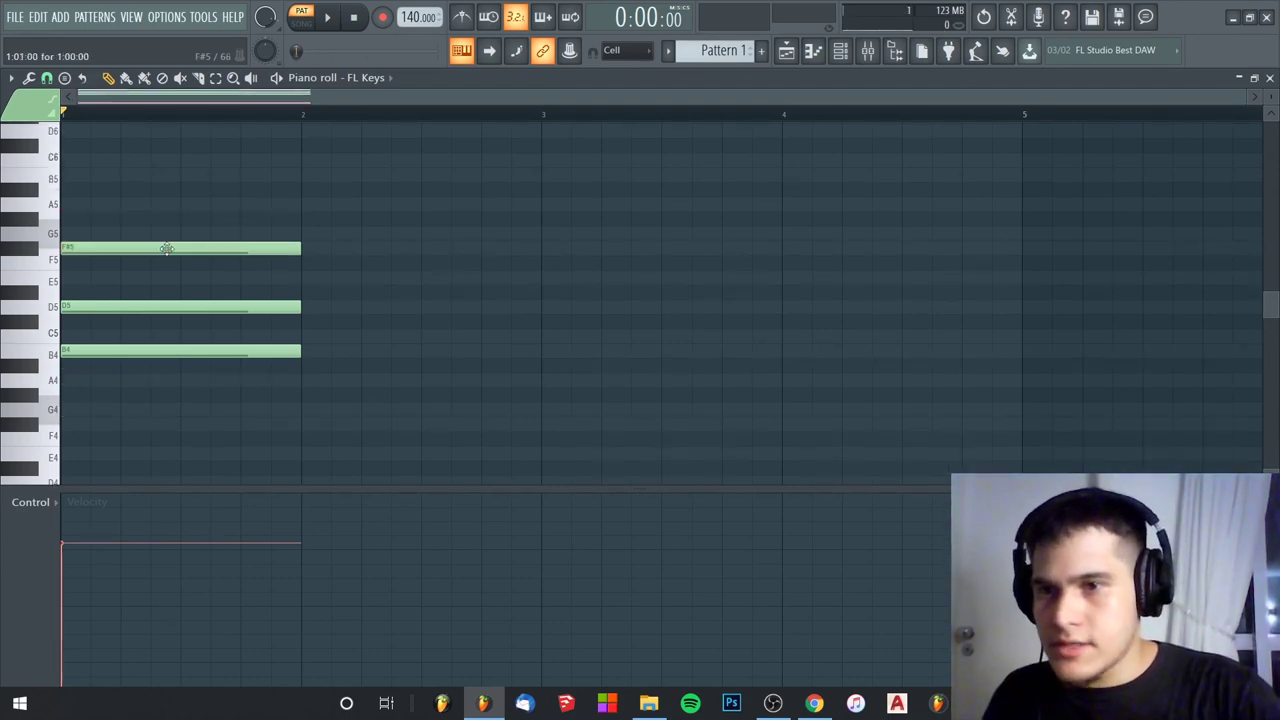
scroll(170, 250, down, 3)
key(space)
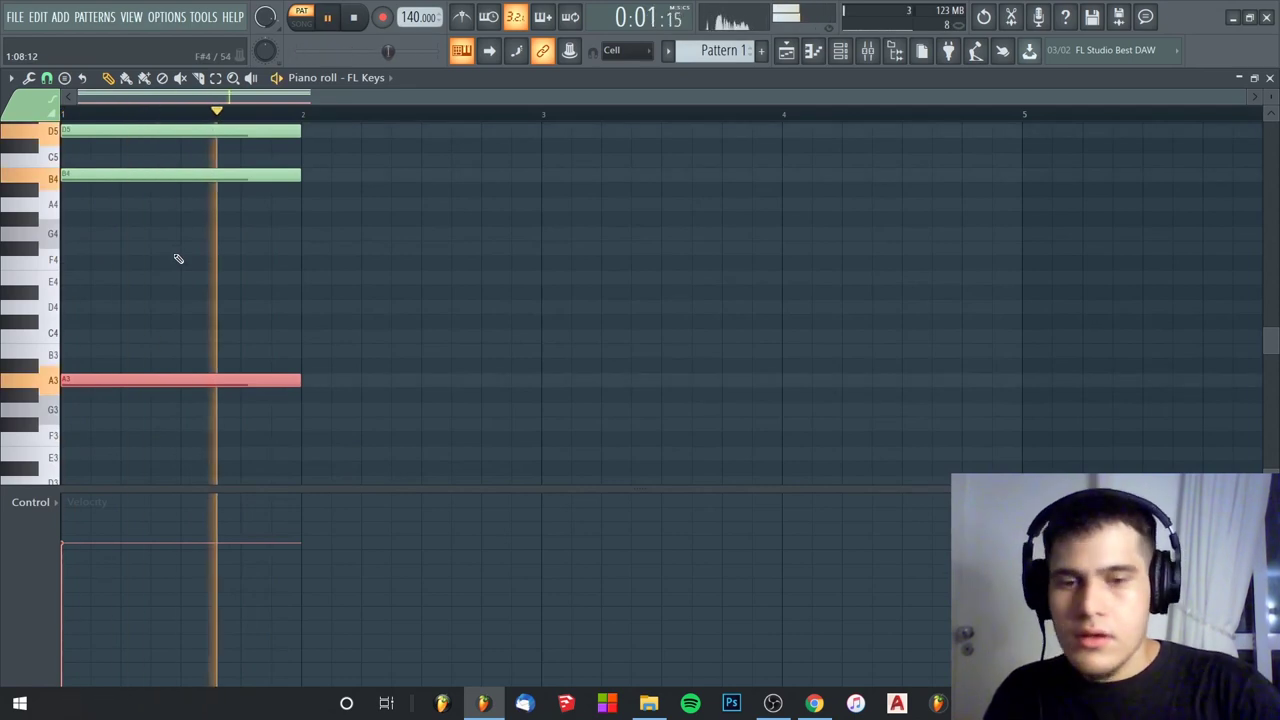
key(space)
key(Delete)
scroll(80, 305, up, 3)
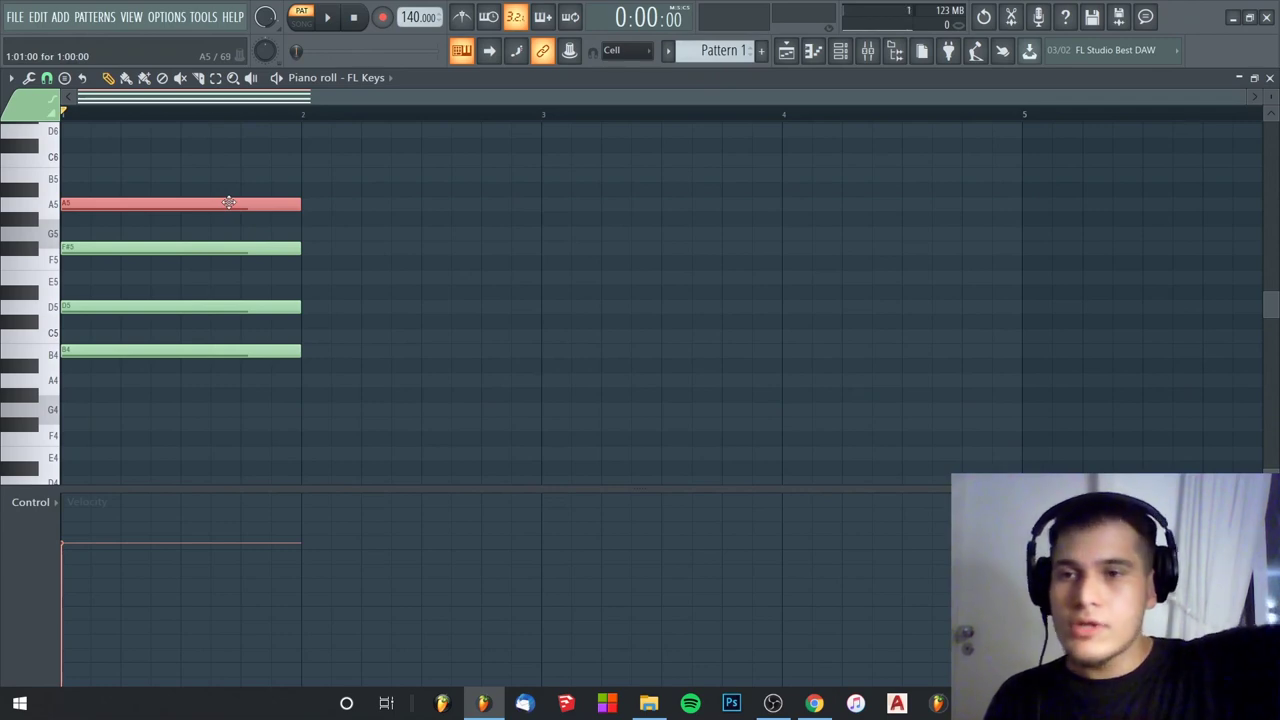
scroll(118, 158, down, 5)
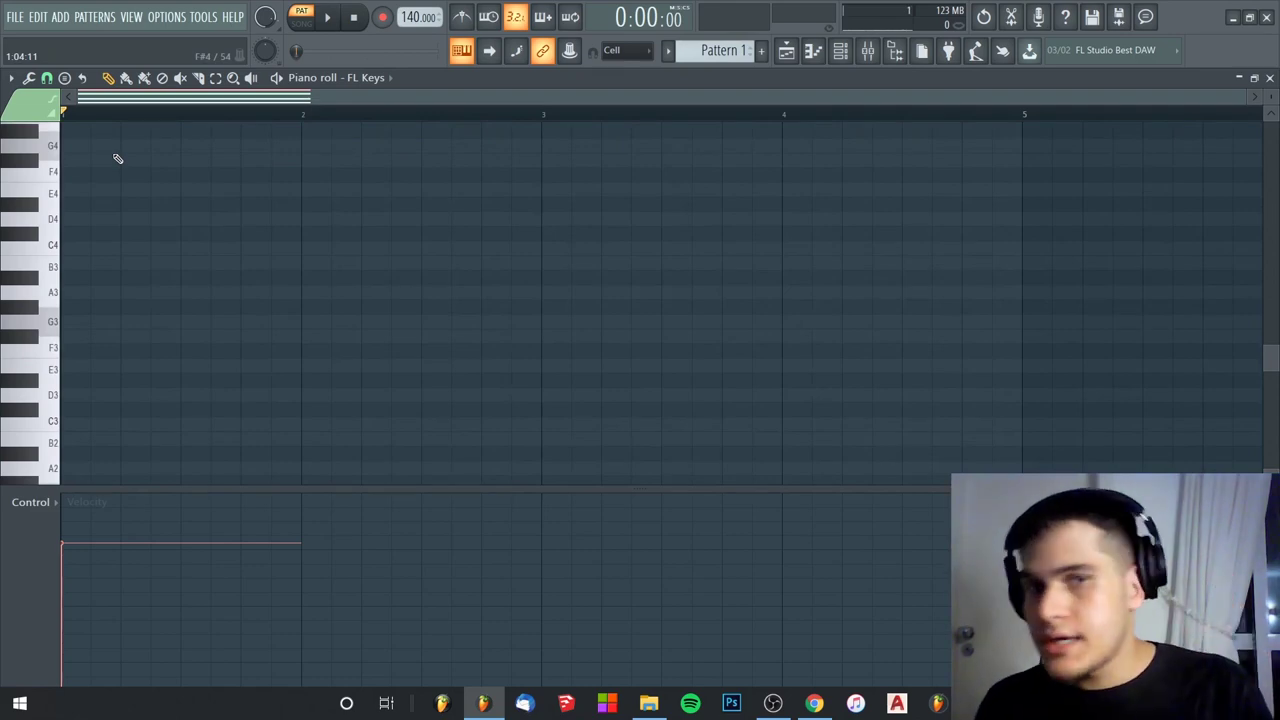
scroll(118, 159, up, 7)
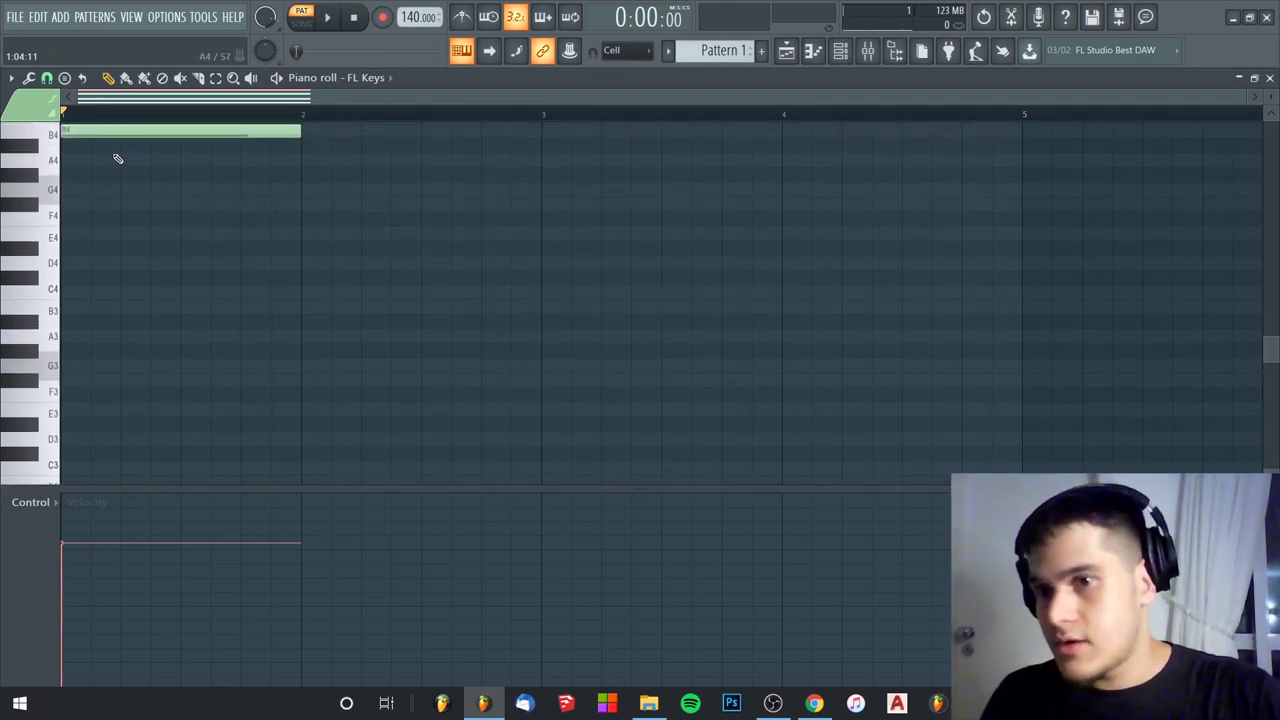
click(36, 300)
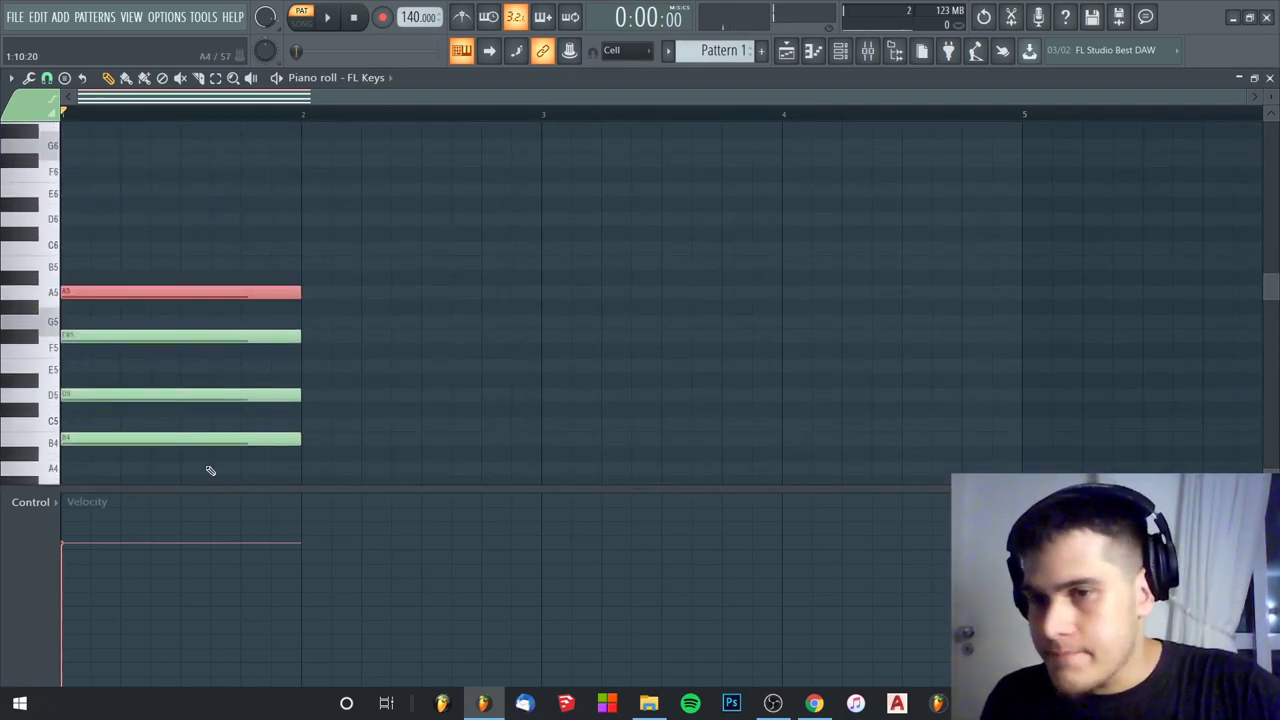
scroll(205, 460, down, 3)
scroll(110, 360, up, 2)
scroll(46, 210, down, 3)
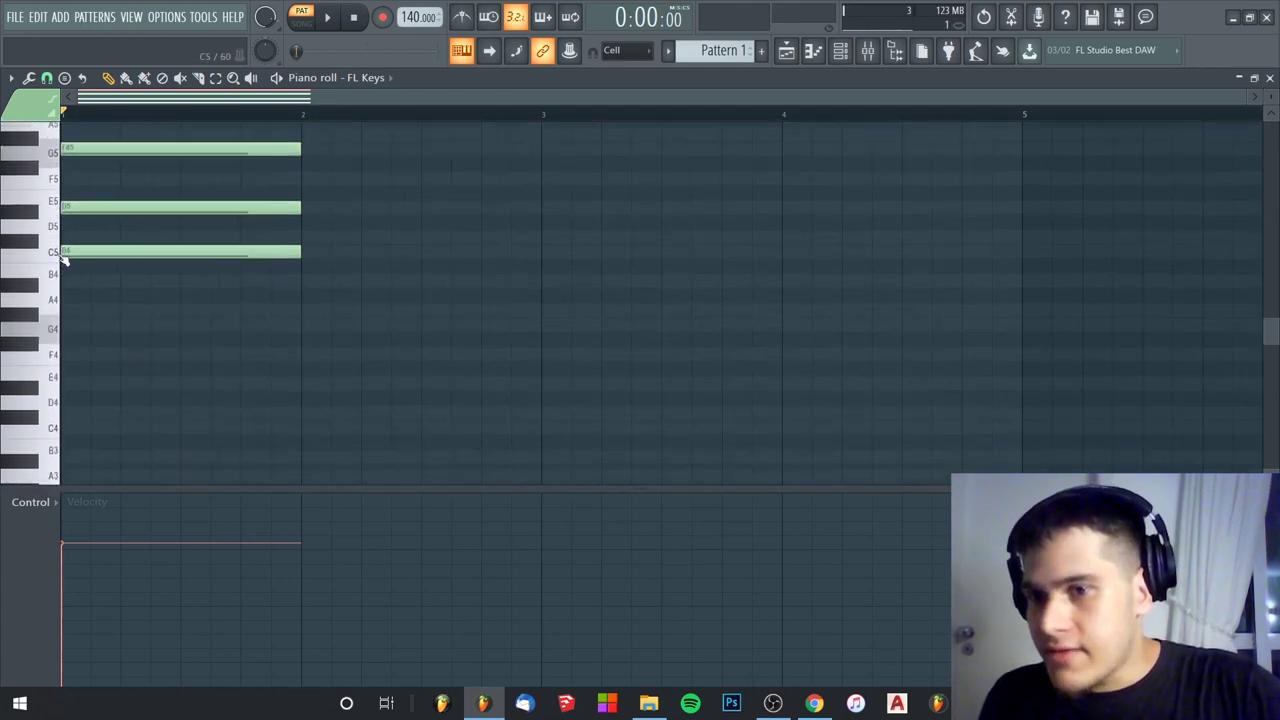
Lower the A5 note of the B4, D5, F#5, A5 chord two octaves to A3, play the chord and deselect the note.
click(46, 345)
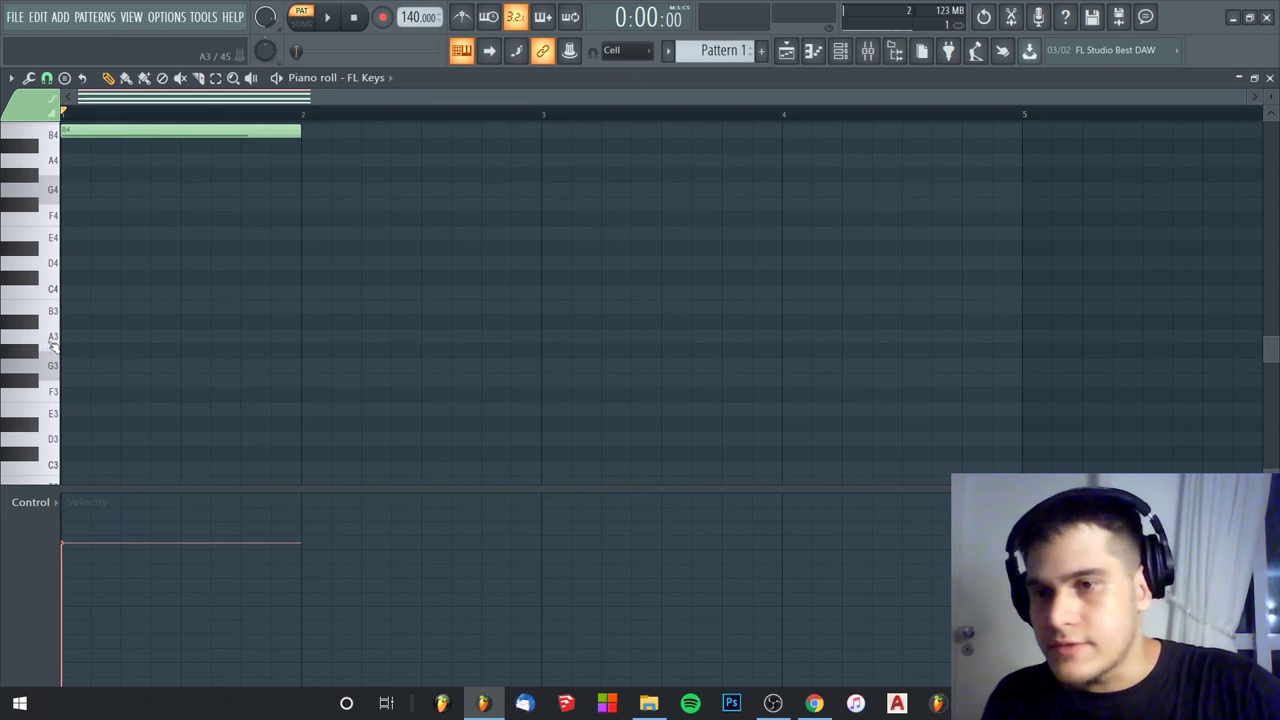
click(52, 343)
scroll(194, 366, up, 2)
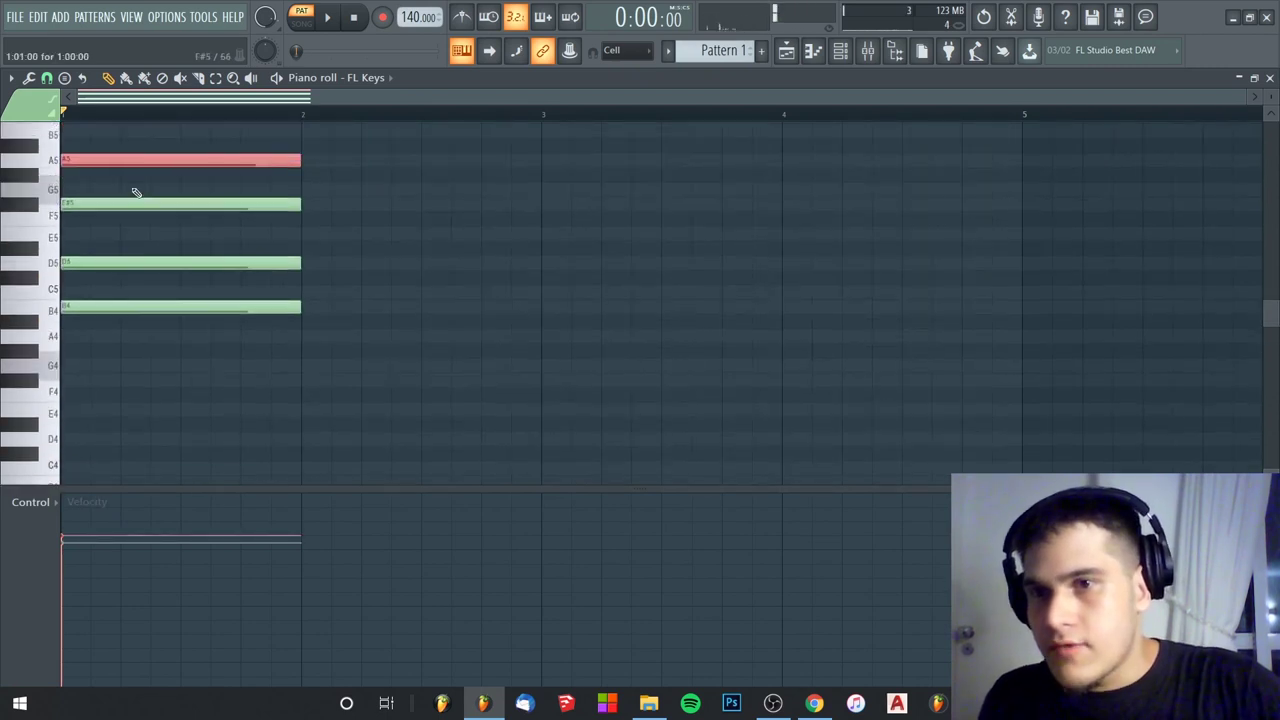
drag(66, 160, 8, 342)
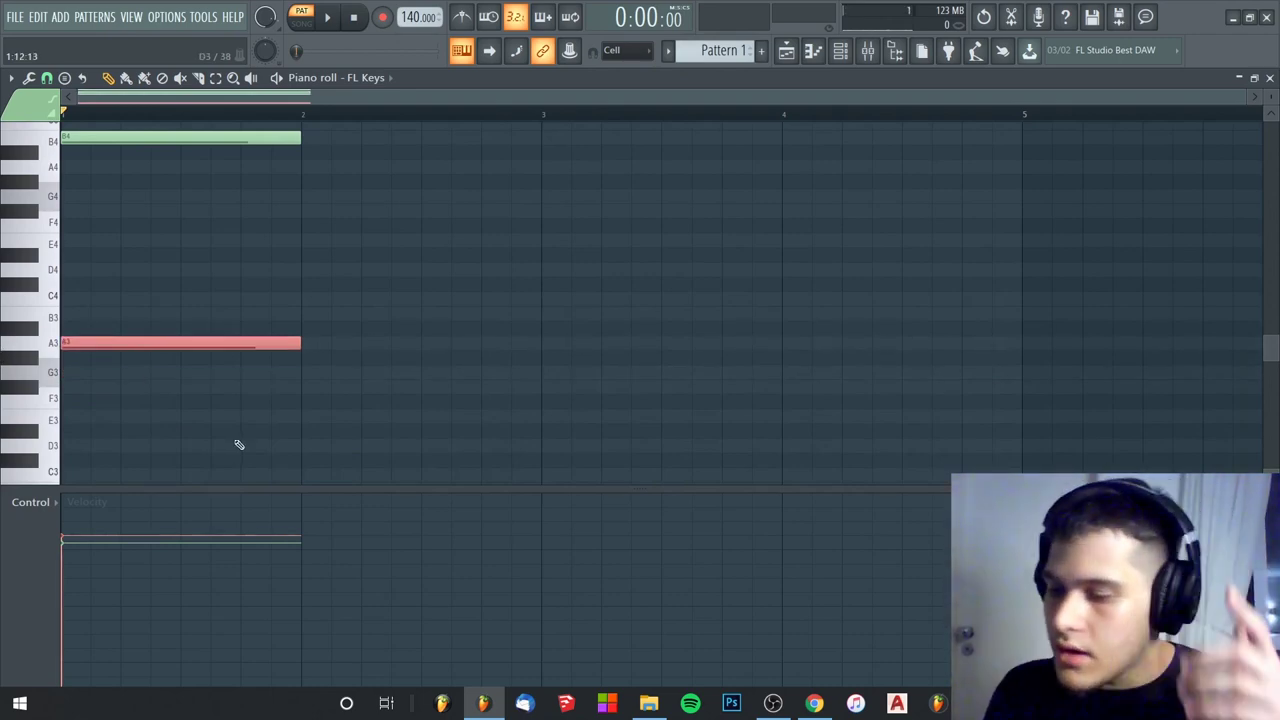
key(space)
key(space)
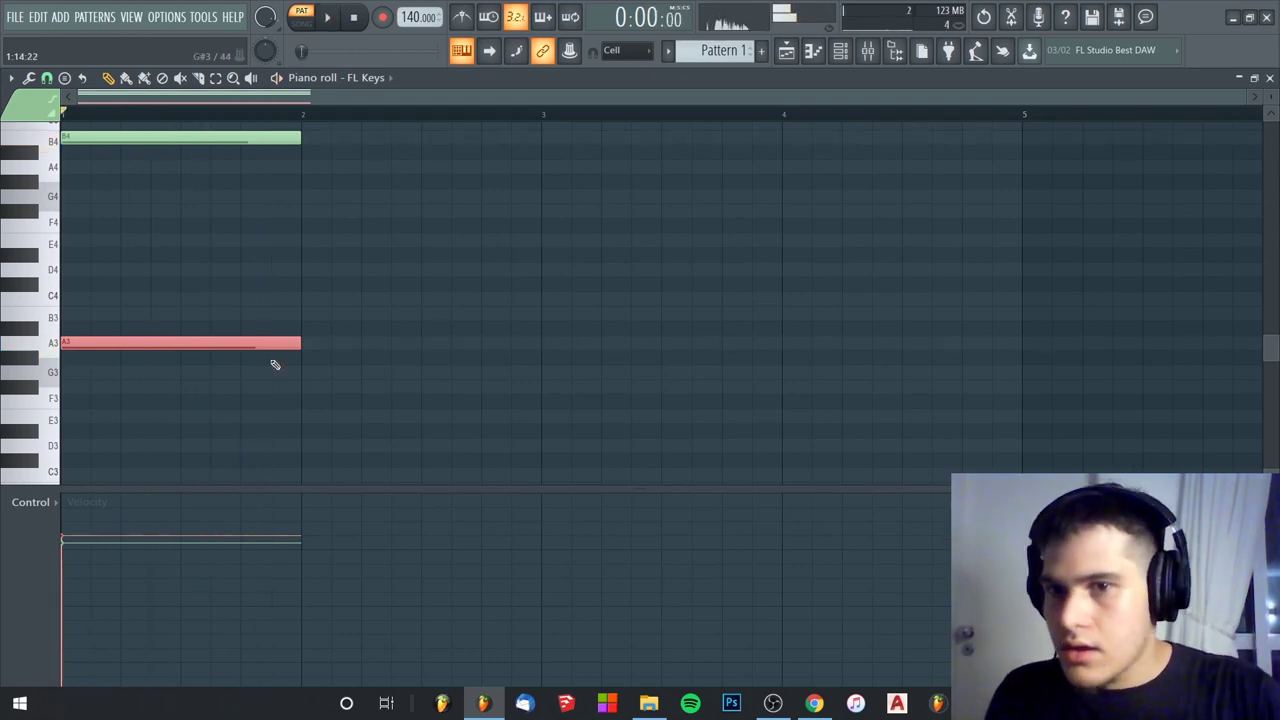
scroll(269, 360, up, 1)
scroll(270, 360, up, 4)
ctrl+click(514, 260)
scroll(300, 268, down, 2)
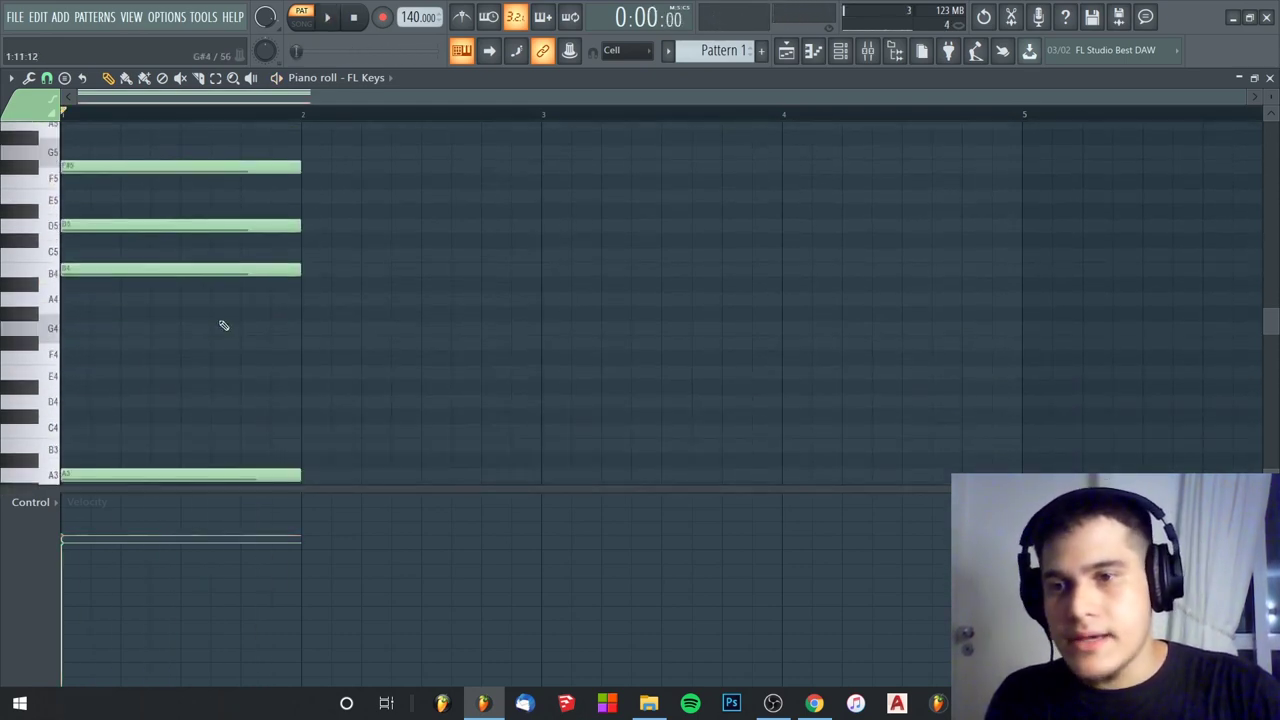
Raise the chord's A3 note two octaves to A5 and play back the chord.
drag(208, 425, 204, 465)
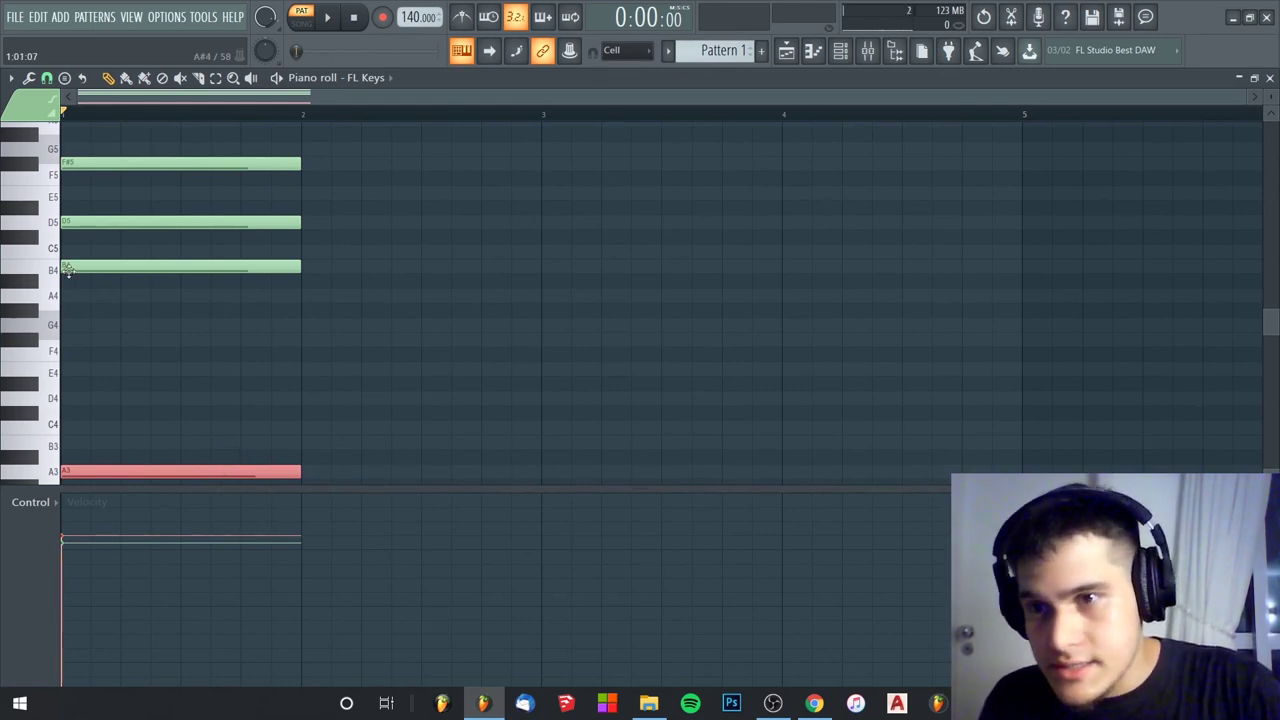
scroll(103, 209, up, 2)
scroll(99, 399, down, 4)
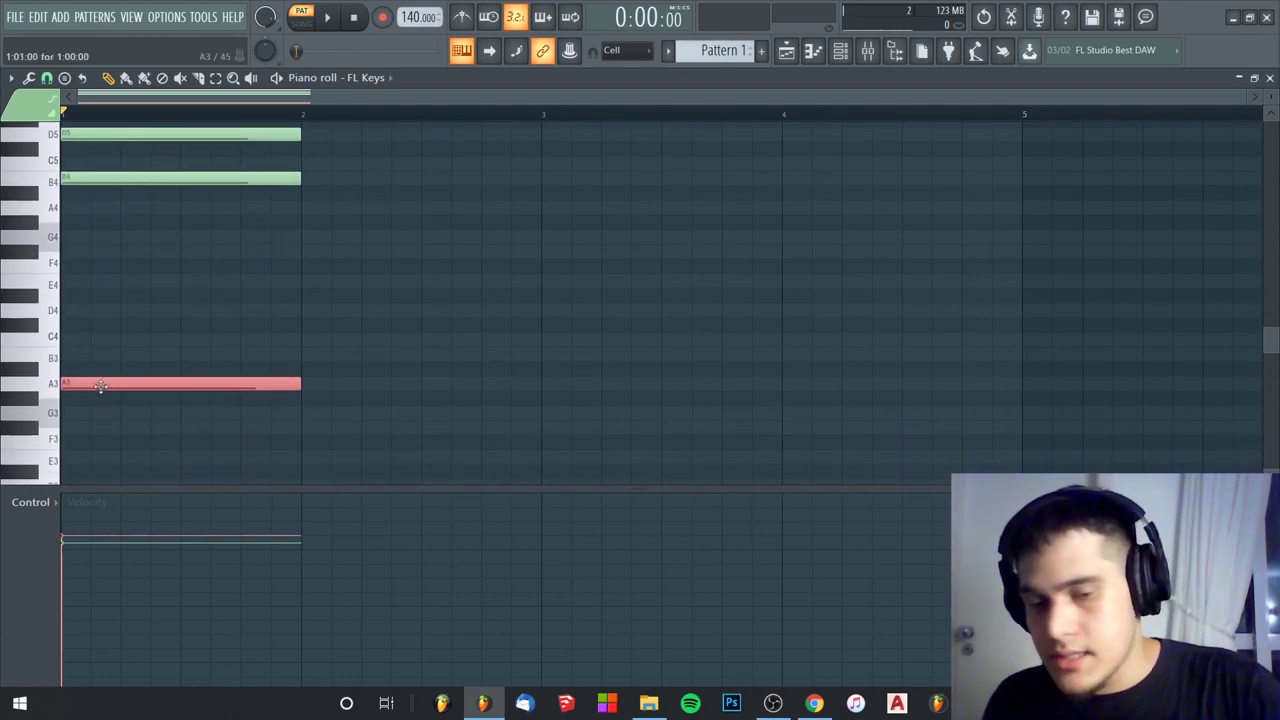
key(ctrl+Up)
key(ctrl+Up)
scroll(103, 391, up, 2)
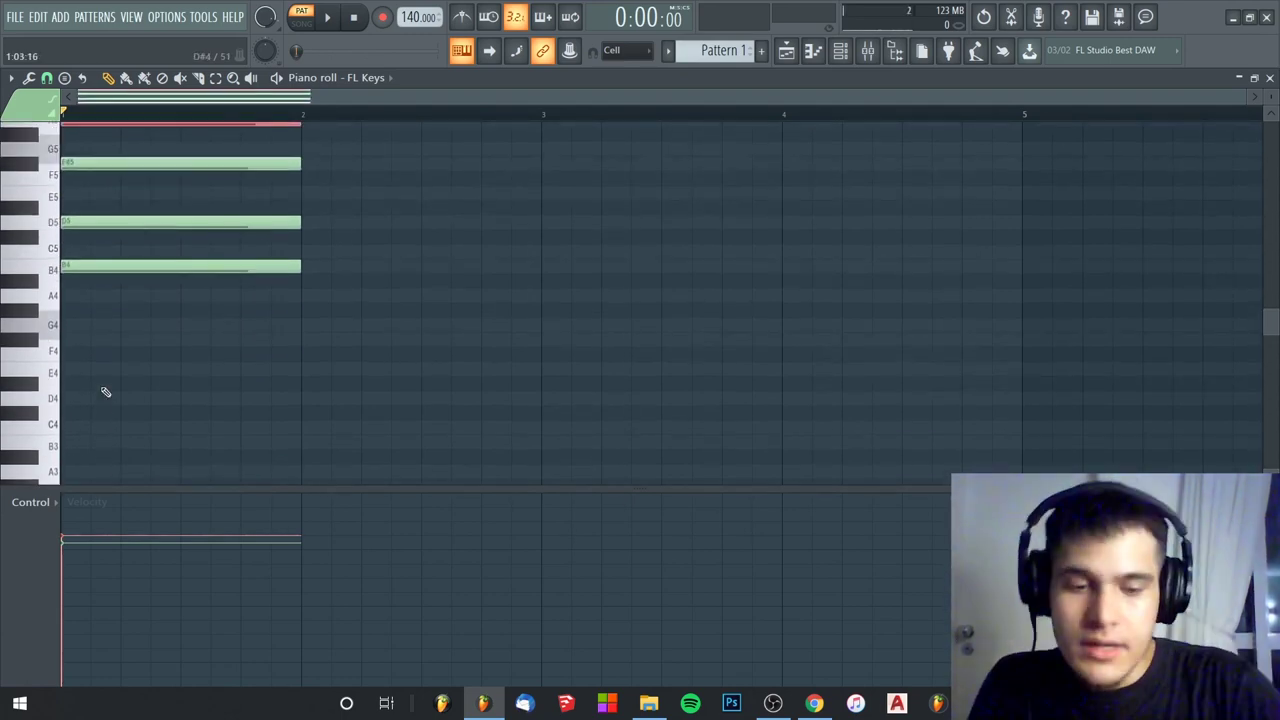
scroll(105, 391, up, 2)
key(space)
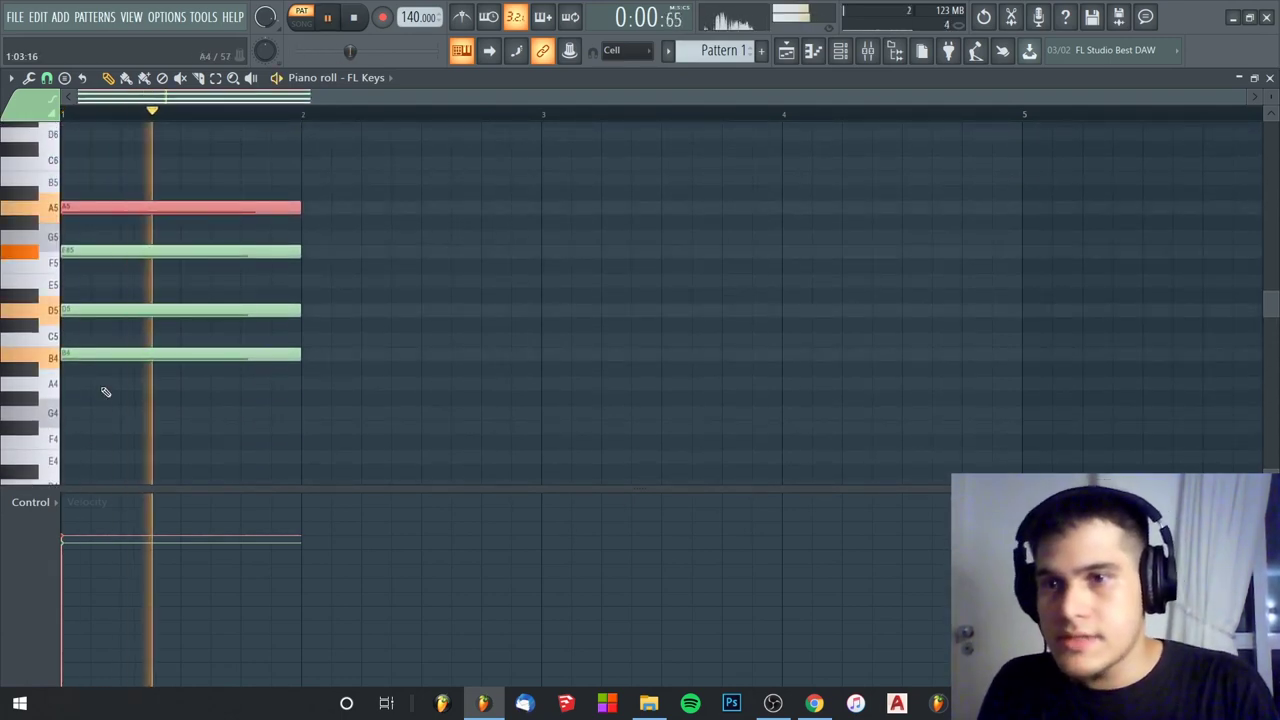
key(space)
Lower the A5 note two octaves back to A3 and play the chord for comparison.
key(ctrl+Down)
key(ctrl+Down)
scroll(105, 391, down, 3)
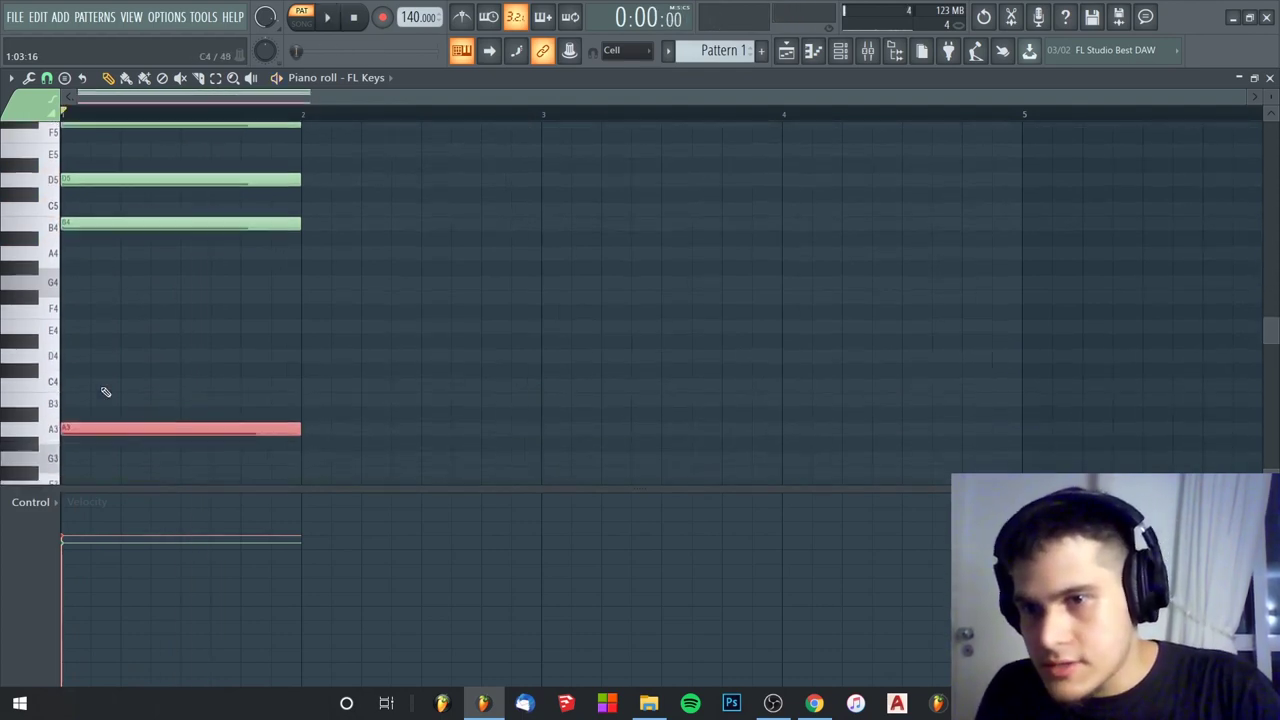
scroll(105, 391, down, 3)
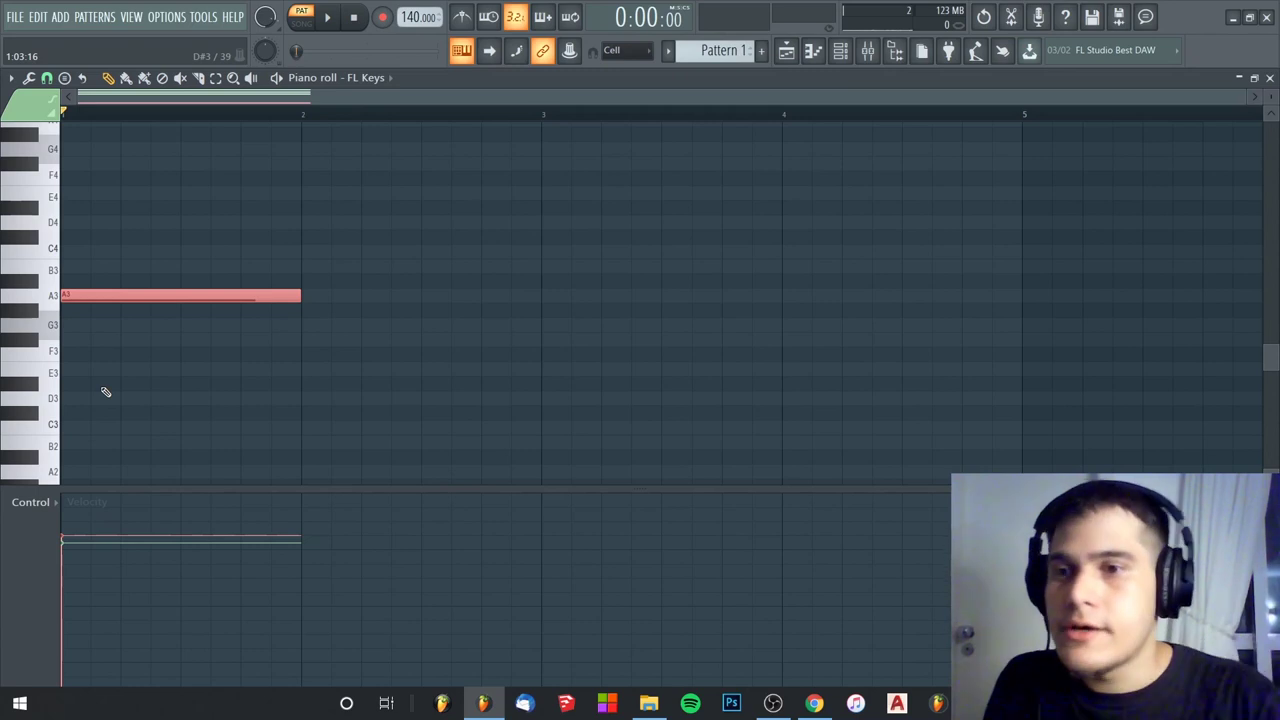
key(space)
scroll(101, 308, up, 5)
key(space)
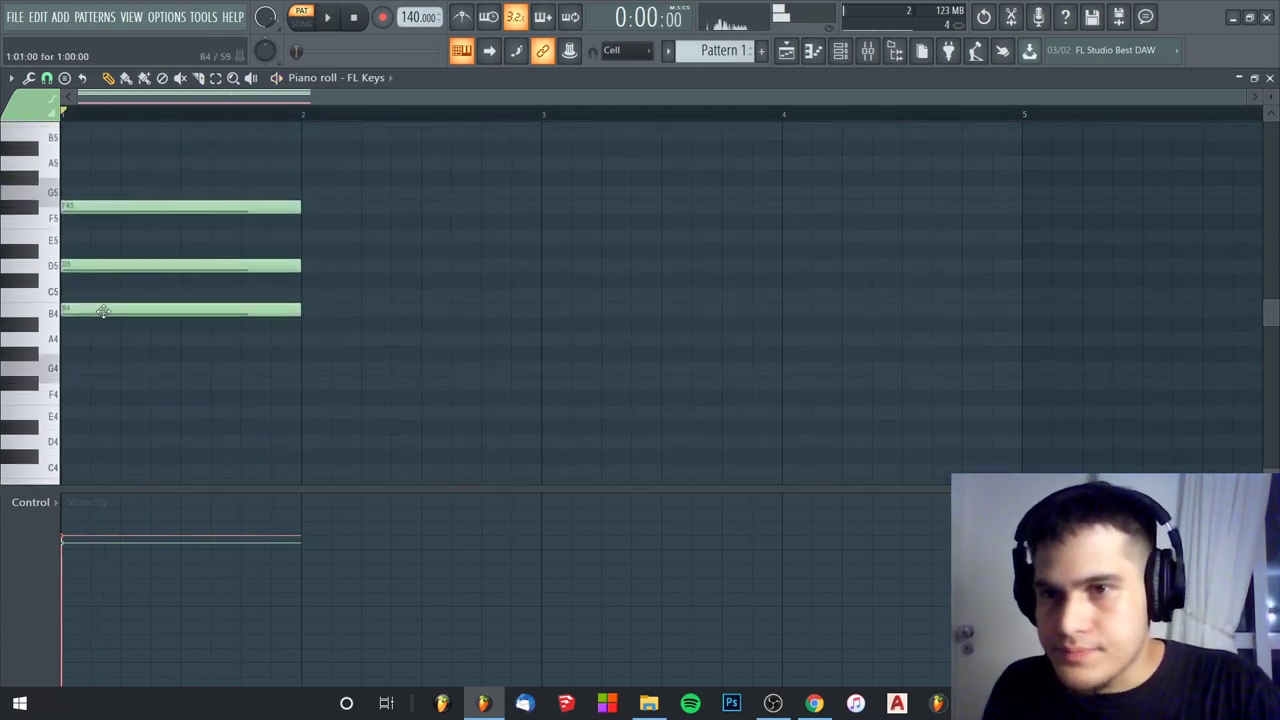
Select the B4, D5 and F#5 notes of the triad together.
drag(103, 311, 180, 145)
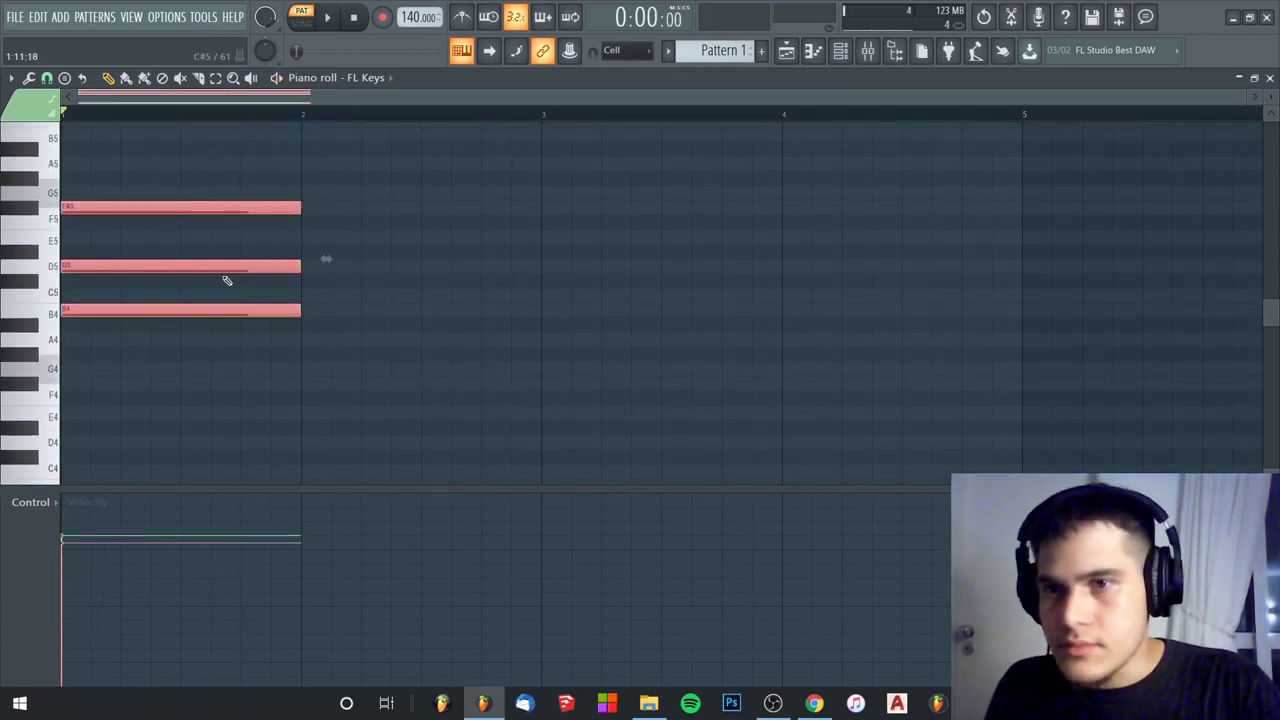
scroll(220, 282, down, 4)
scroll(213, 285, up, 2)
scroll(211, 300, down, 1)
Duplicate the A3 note three octaves higher at A6 and play back the chord.
drag(211, 308, 216, 427)
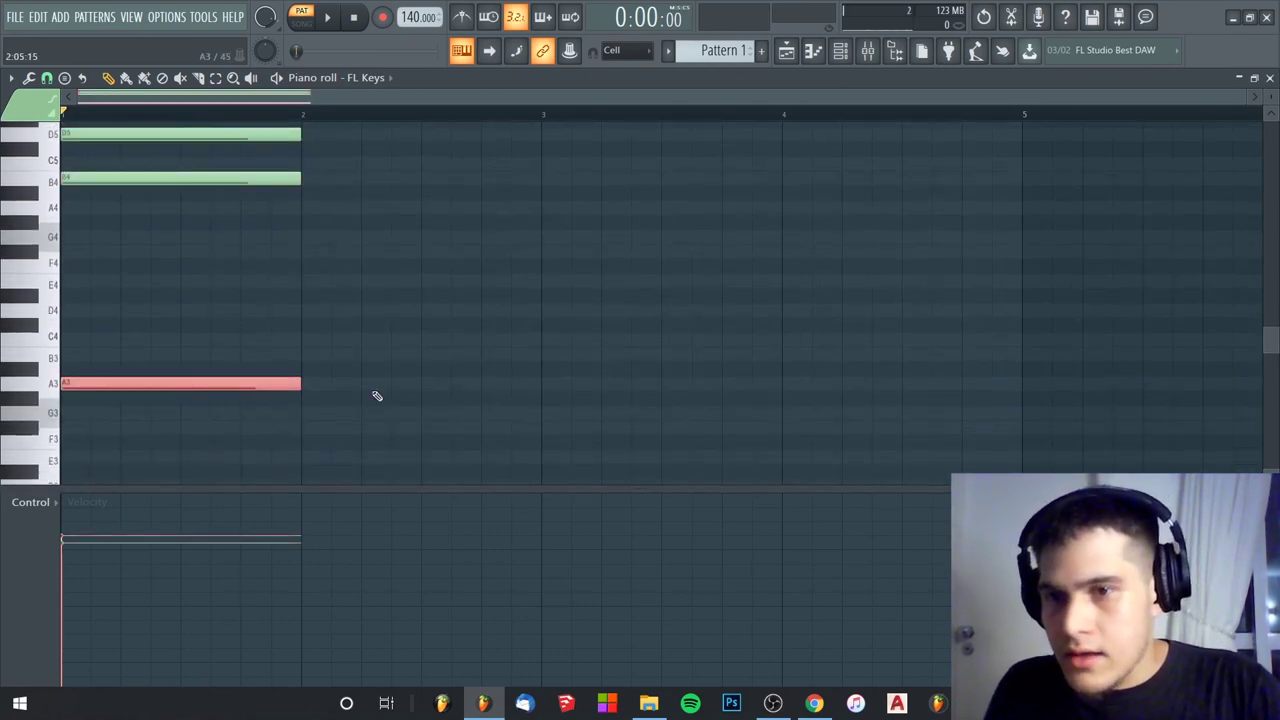
key(ctrl+v)
key(ctrl+Up)
key(Delete)
scroll(379, 382, up, 4)
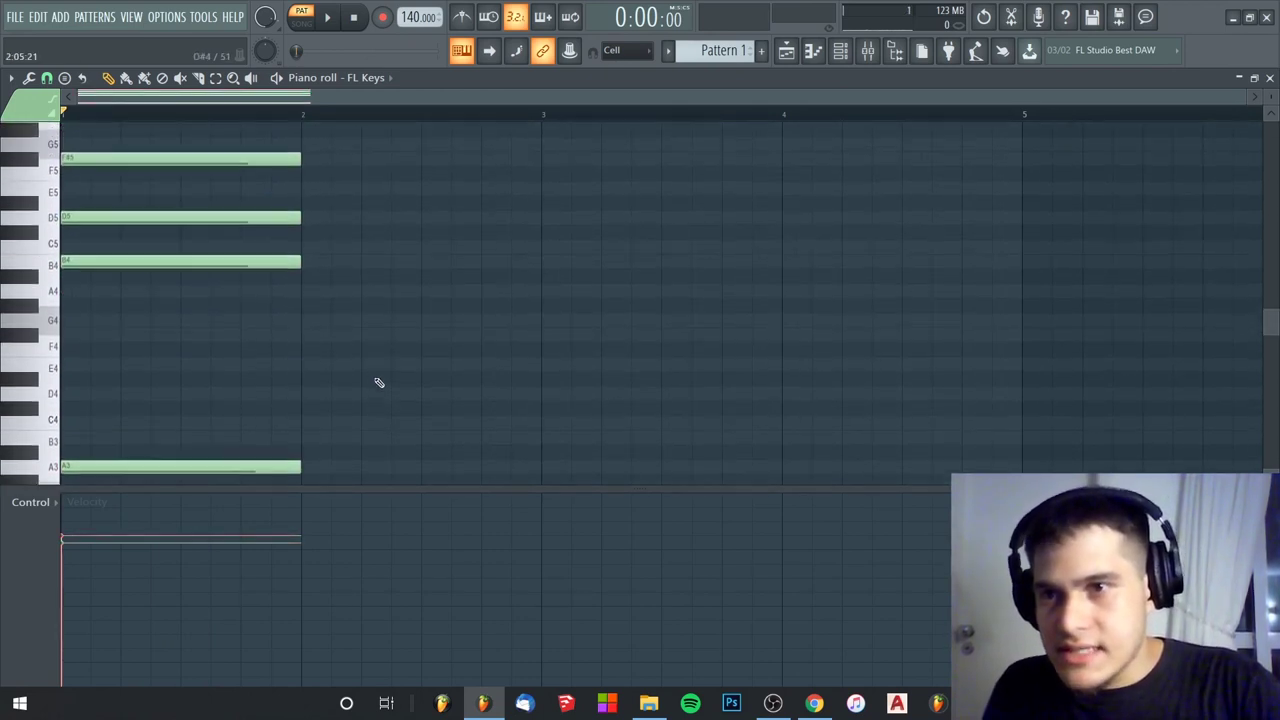
scroll(379, 382, up, 4)
key(space)
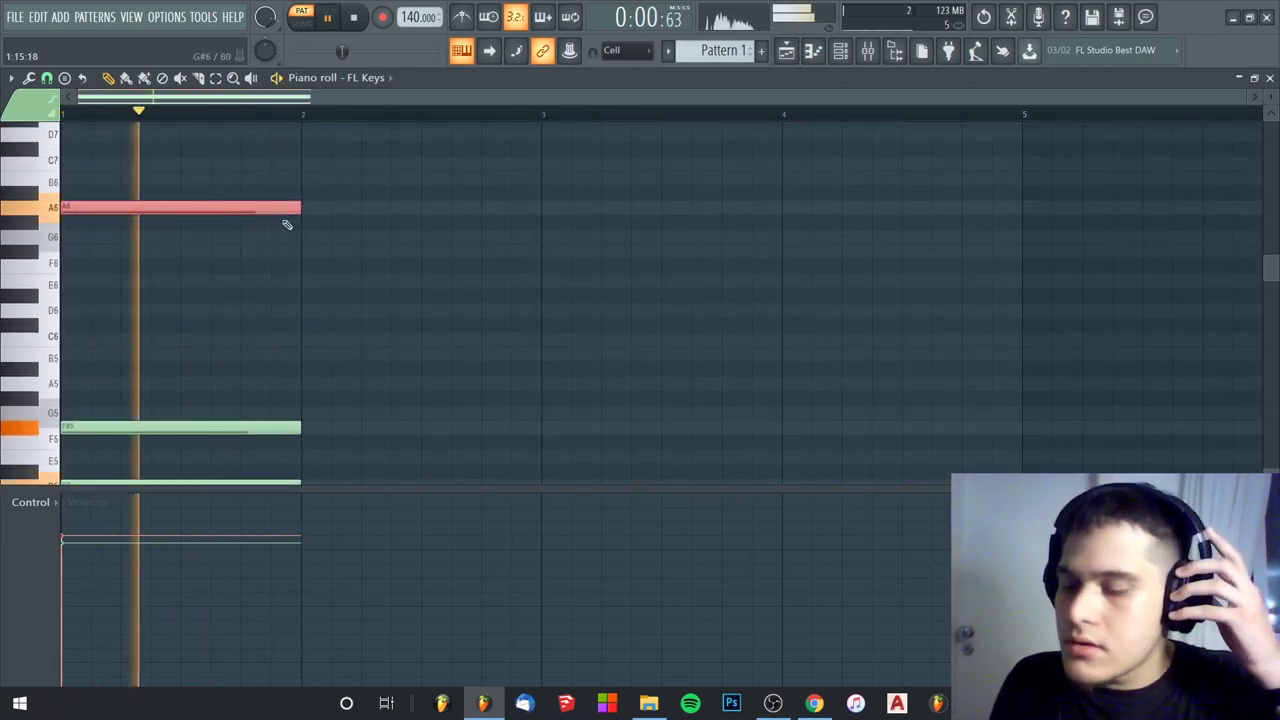
key(space)
Try the D5 note one octave higher at D6 and review the spacing of the chord's notes.
scroll(249, 263, down, 4)
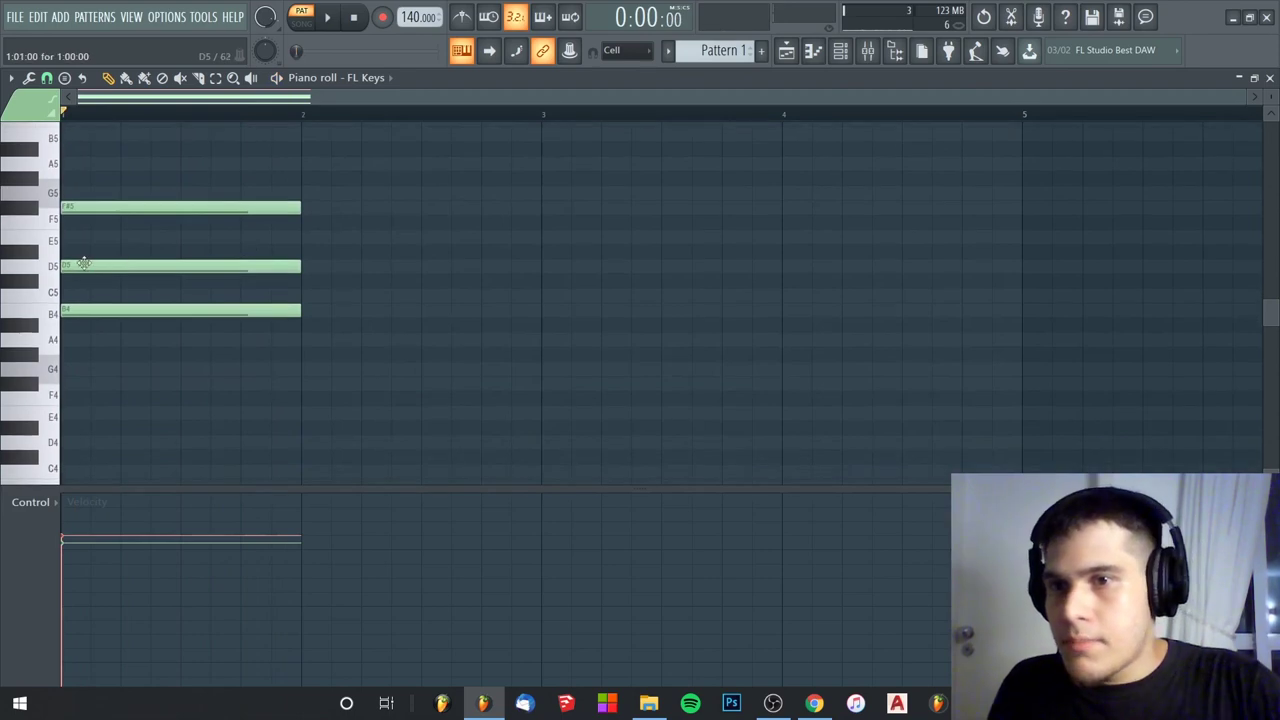
key(Delete)
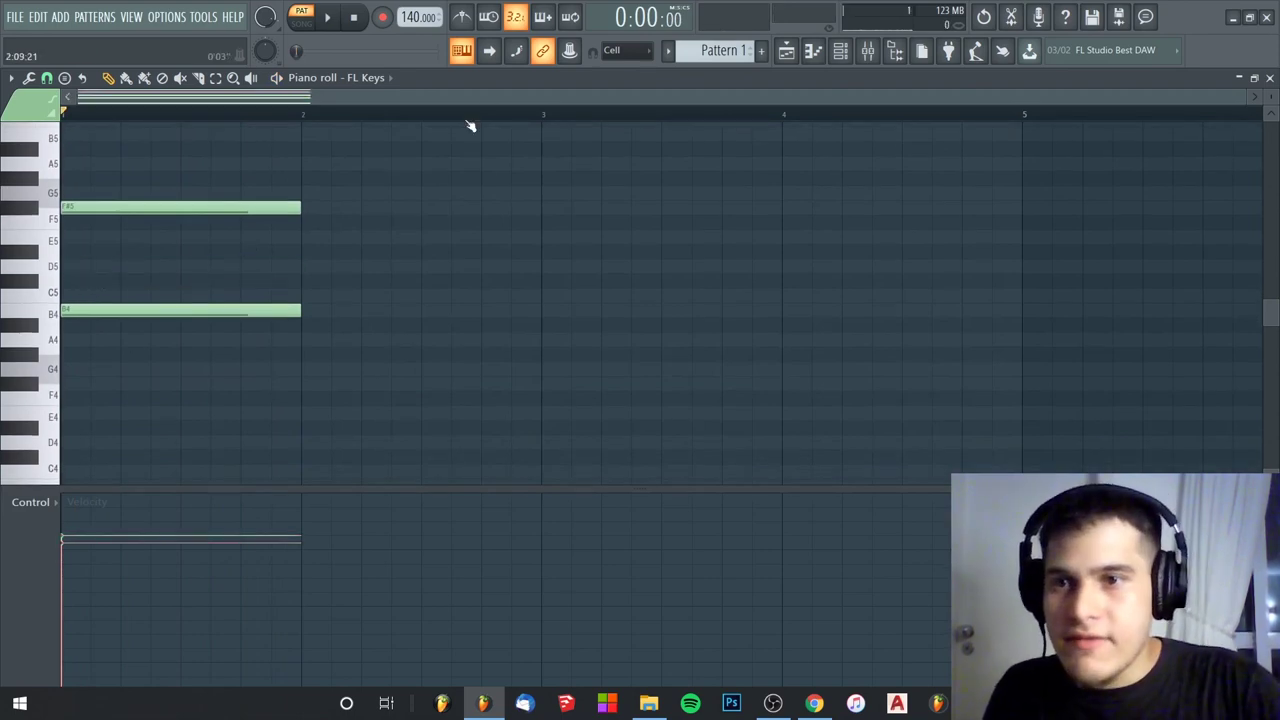
scroll(337, 394, up, 5)
scroll(331, 363, down, 10)
scroll(331, 363, up, 9)
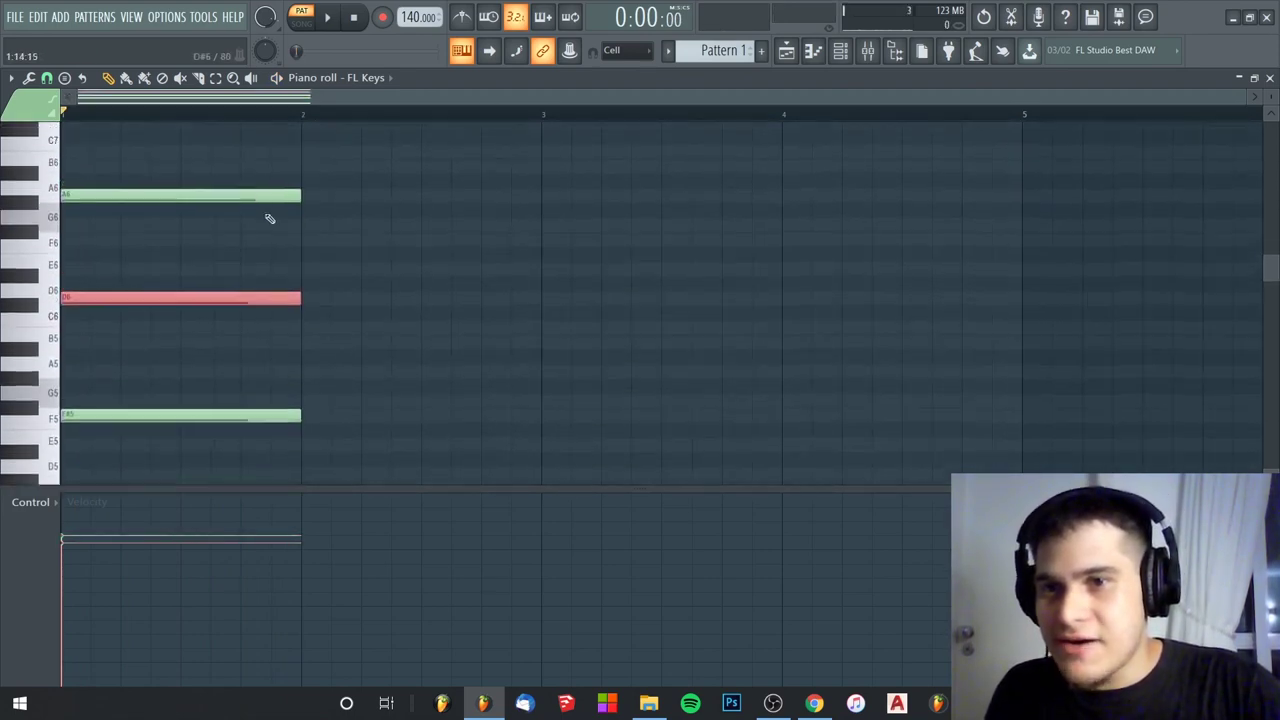
scroll(240, 205, down, 7)
scroll(236, 212, up, 5)
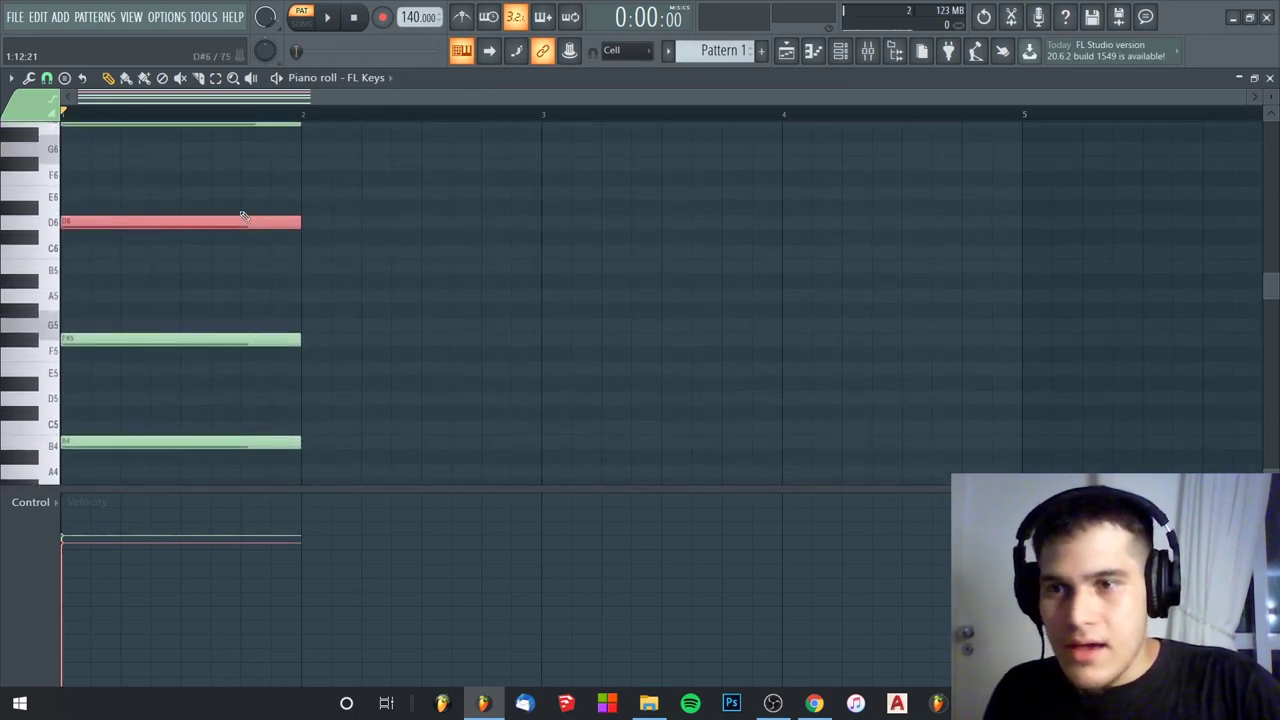
scroll(243, 216, up, 3)
scroll(244, 216, down, 2)
Lower the D6 note one octave to D5 and the A6 note one octave to A5, clearing the selection.
key(ctrl+Down)
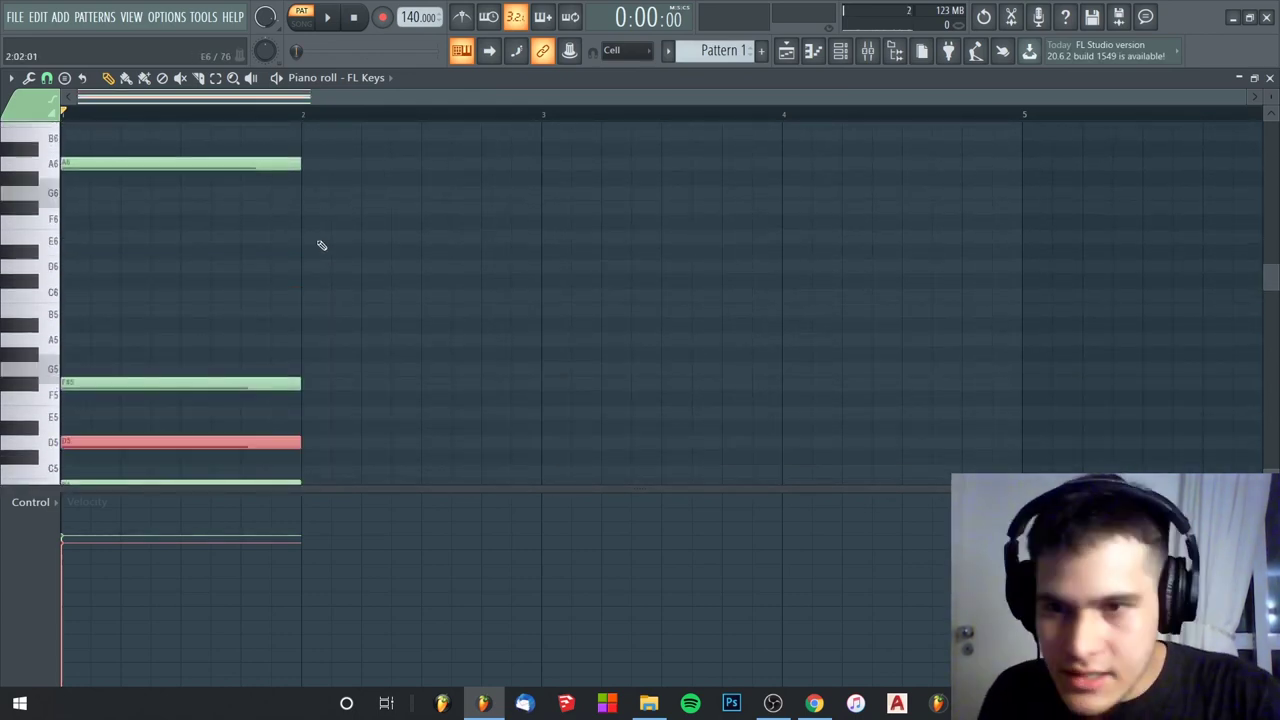
click(232, 162)
key(ctrl+Down)
scroll(471, 277, down, 3)
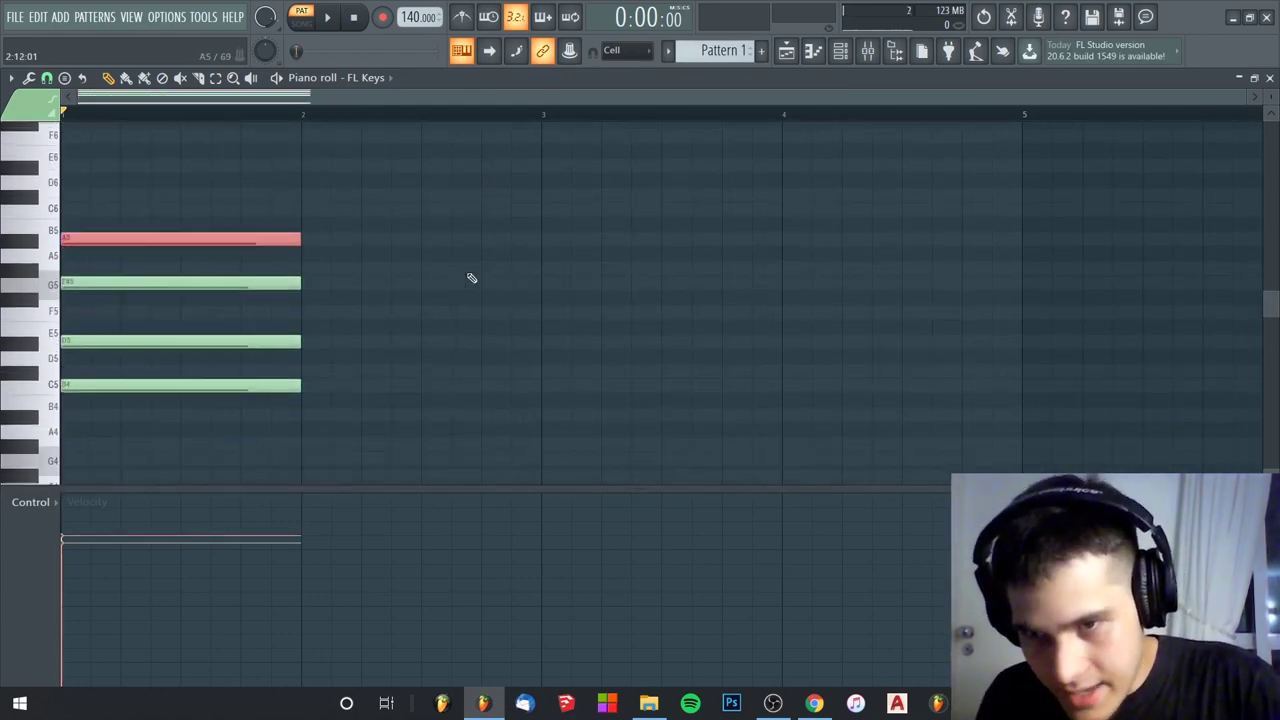
key(ctrl+d)
scroll(309, 363, up, 3)
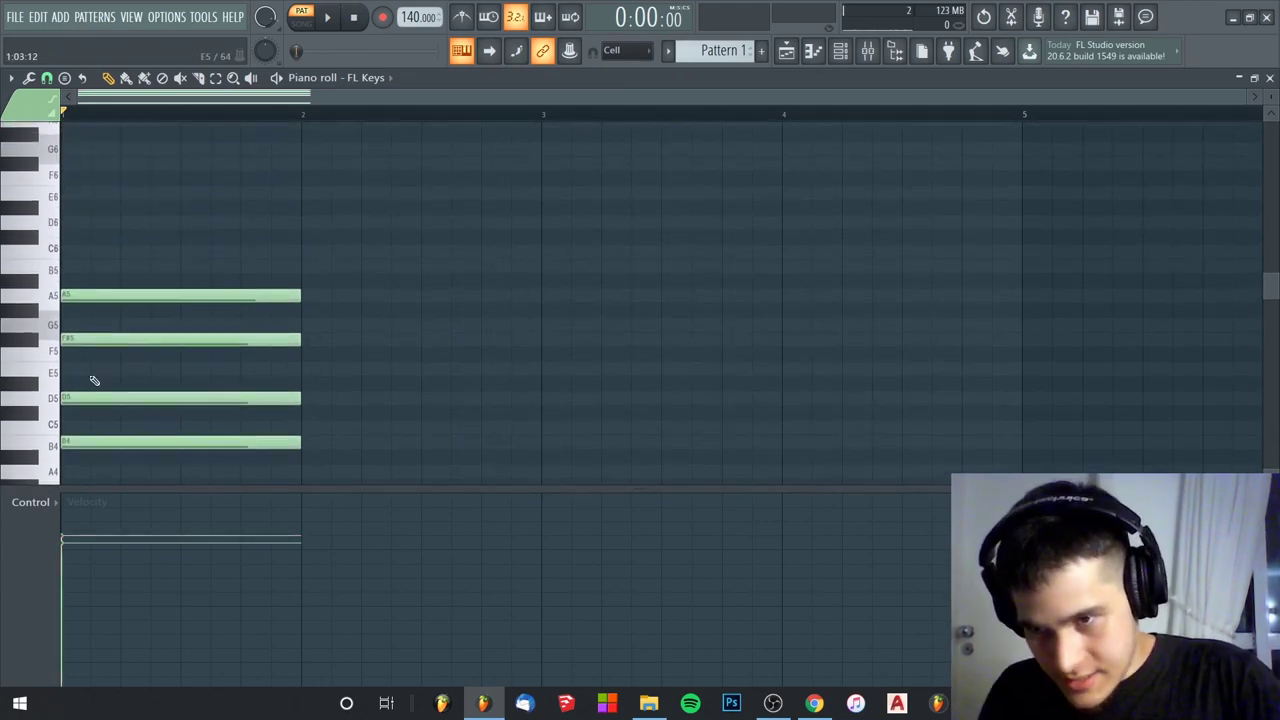
Remove the duplicated A5 note above the B4, D5 and F#5 notes.
click(194, 296)
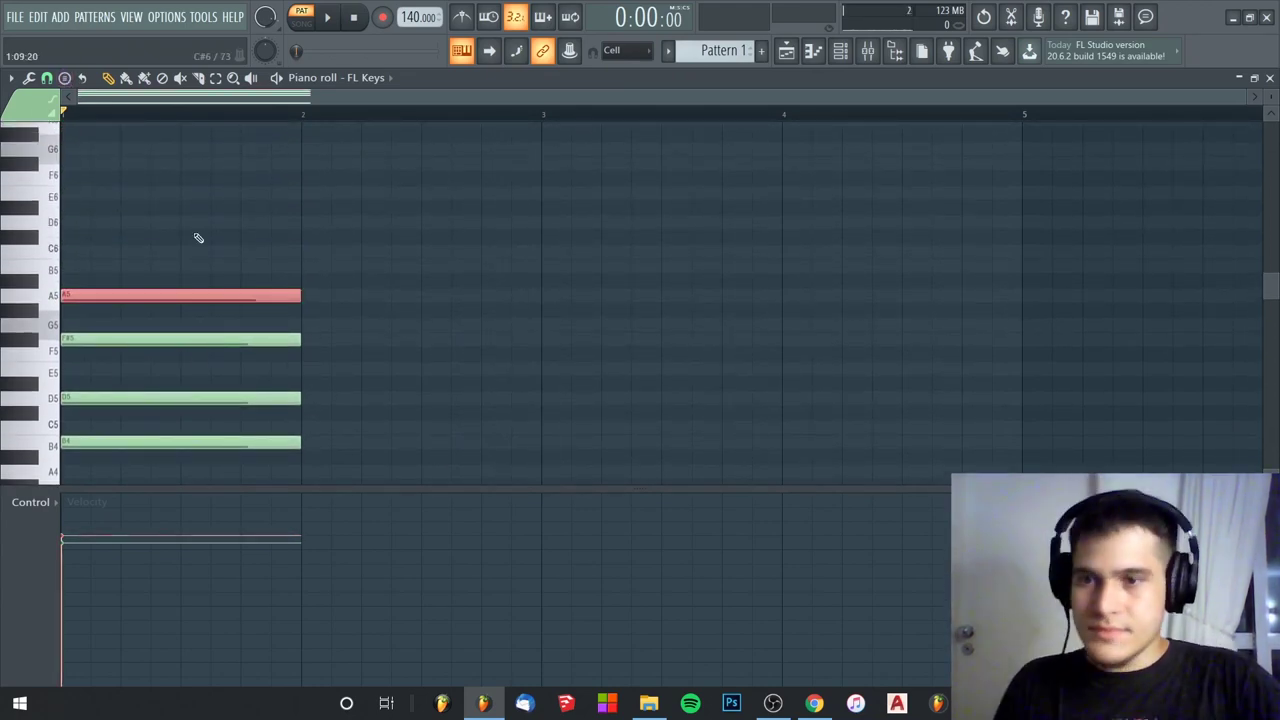
key(ctrl+Up)
key(ctrl+d)
Raise the D5 note one octave to D6 and play back the chord with its low A3 seventh.
click(271, 400)
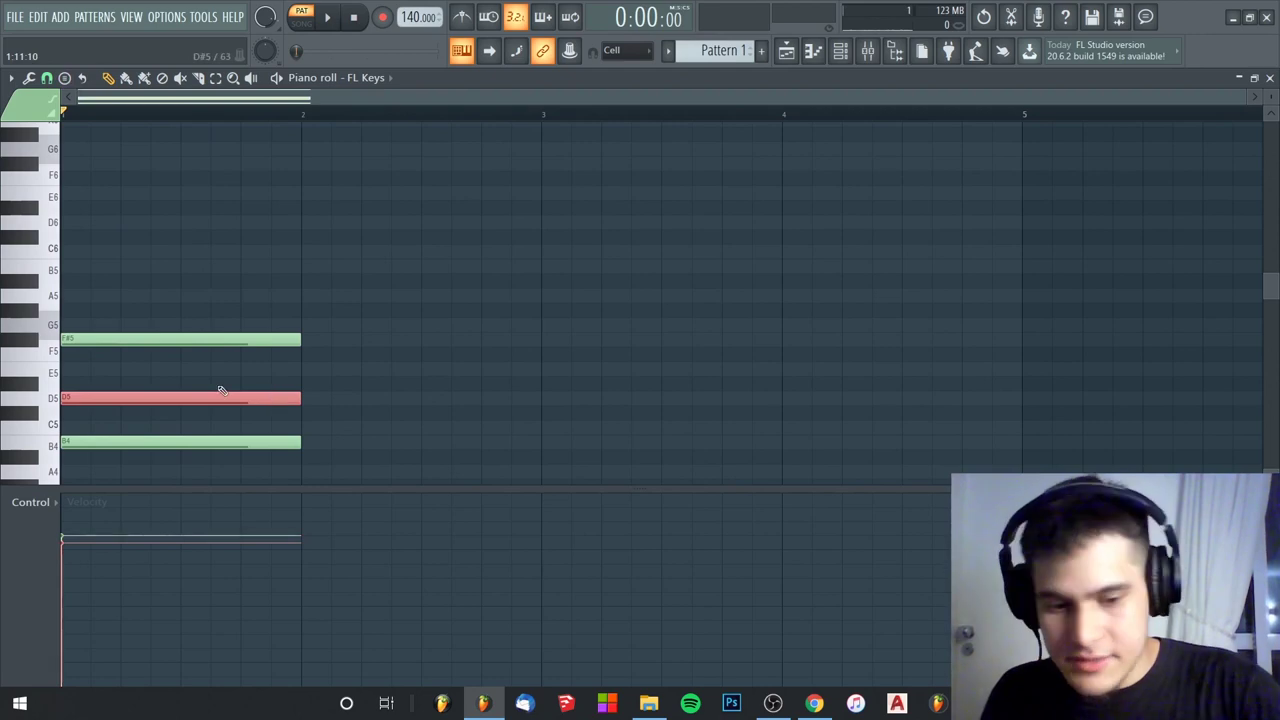
key(ctrl+Up)
scroll(223, 343, down, 4)
key(space)
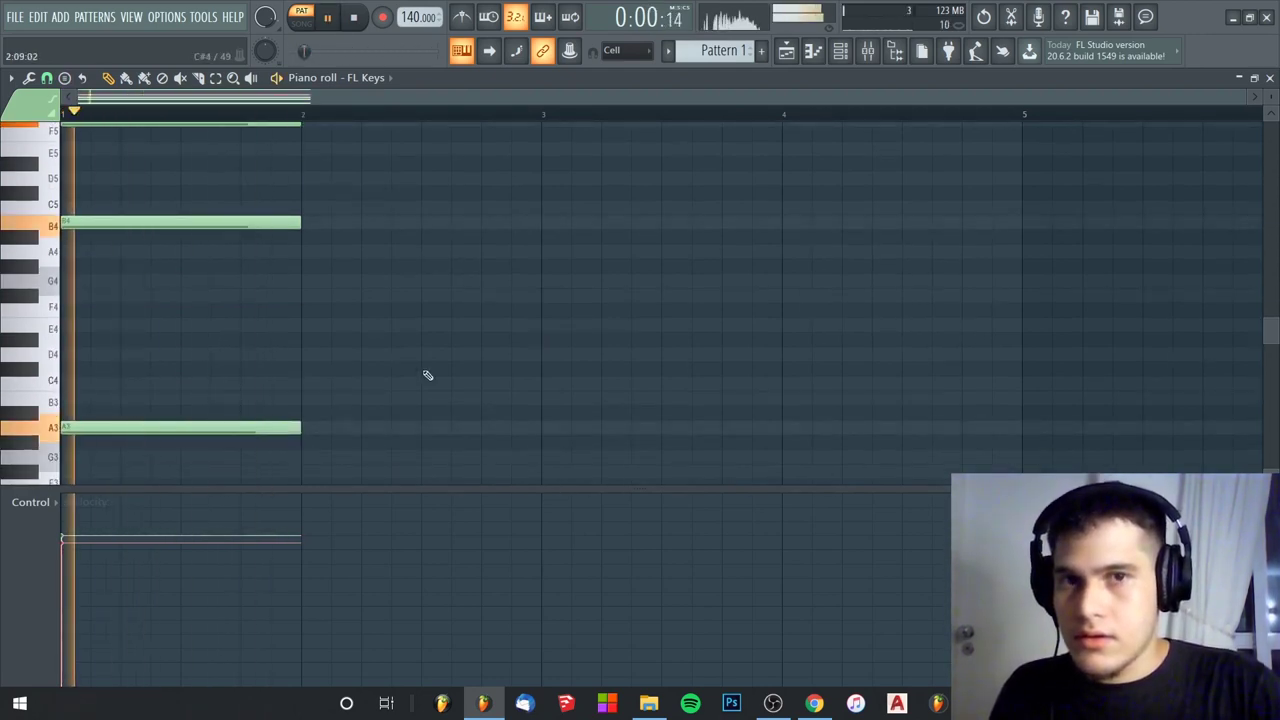
key(space)
Lower the D6 note one octave back to D5.
scroll(197, 251, up, 6)
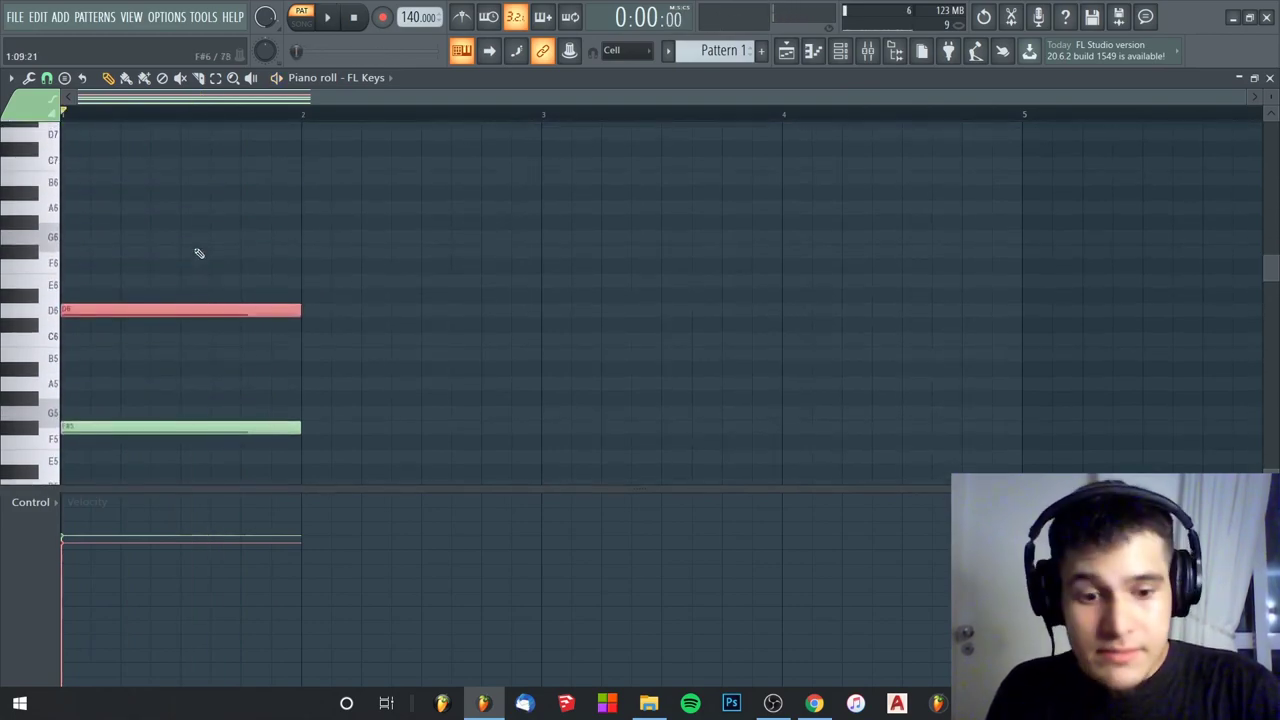
key(ctrl+Down)
scroll(240, 285, down, 4)
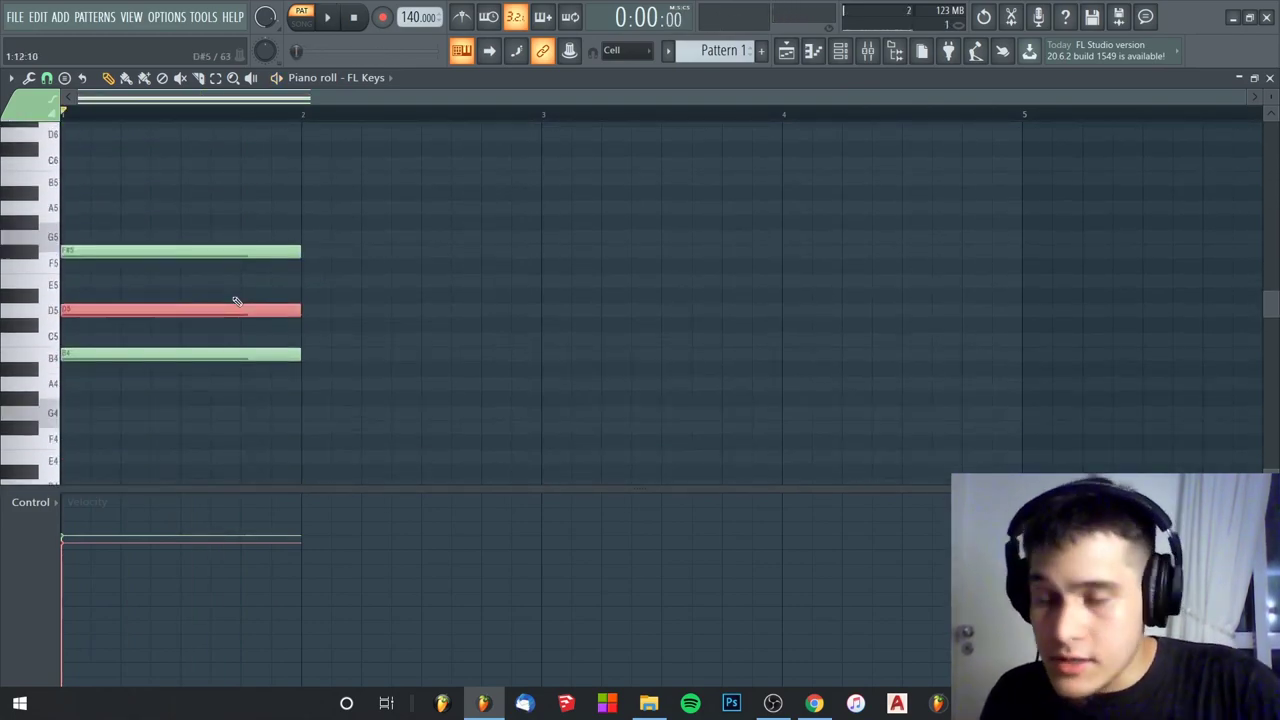
scroll(236, 302, down, 3)
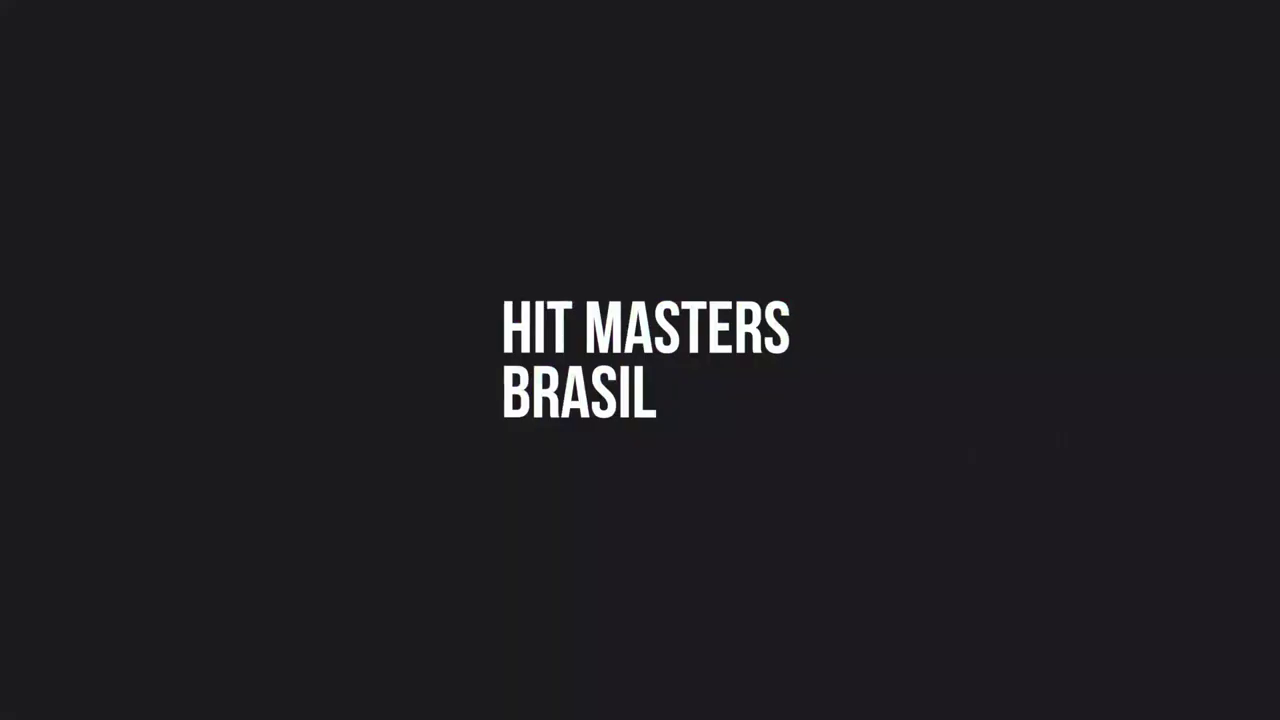